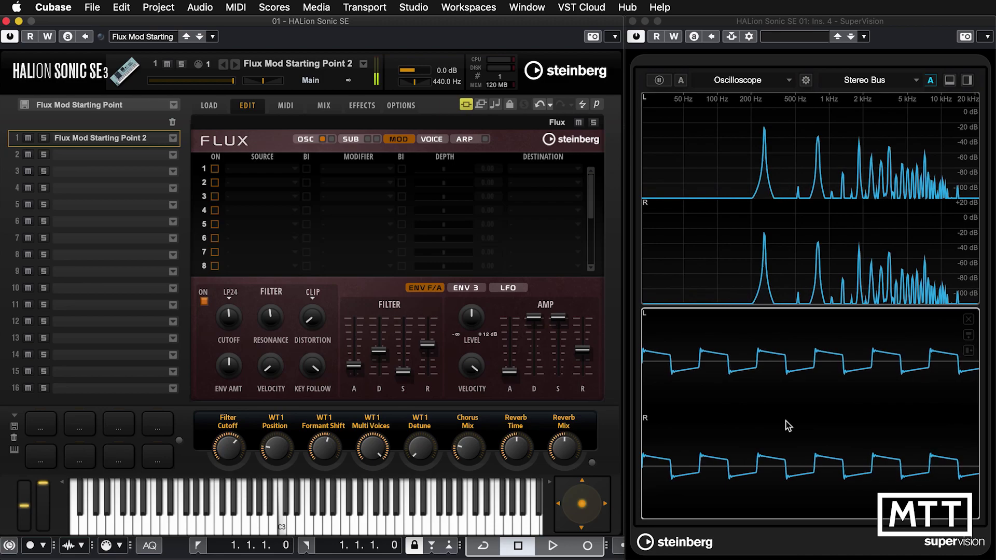
Raise the filter cutoff to its maximum and return to the modulation matrix
{"action": "left_click", "coordinate": [306, 139]}
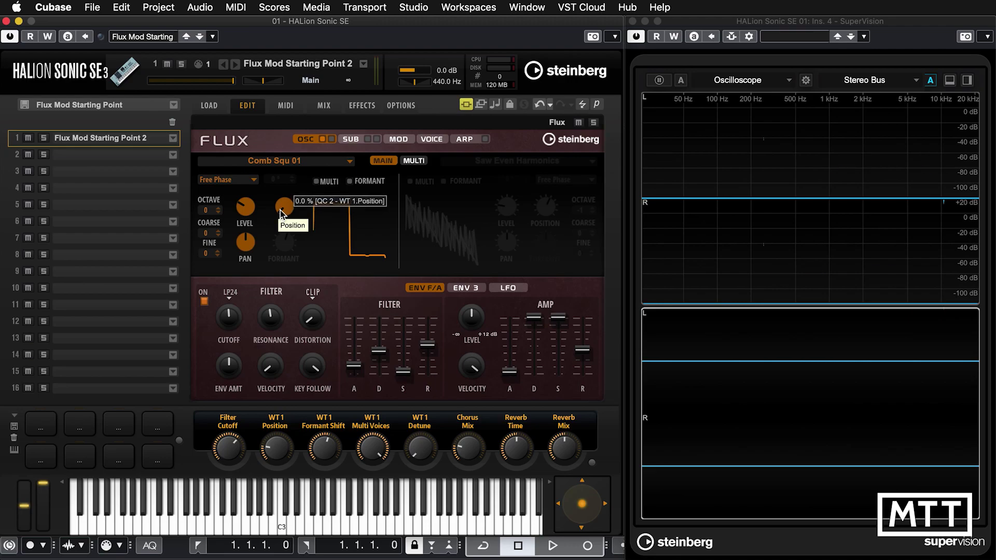
{"action": "left_click_drag", "start_coordinate": [228, 322], "coordinate": [238, 249]}
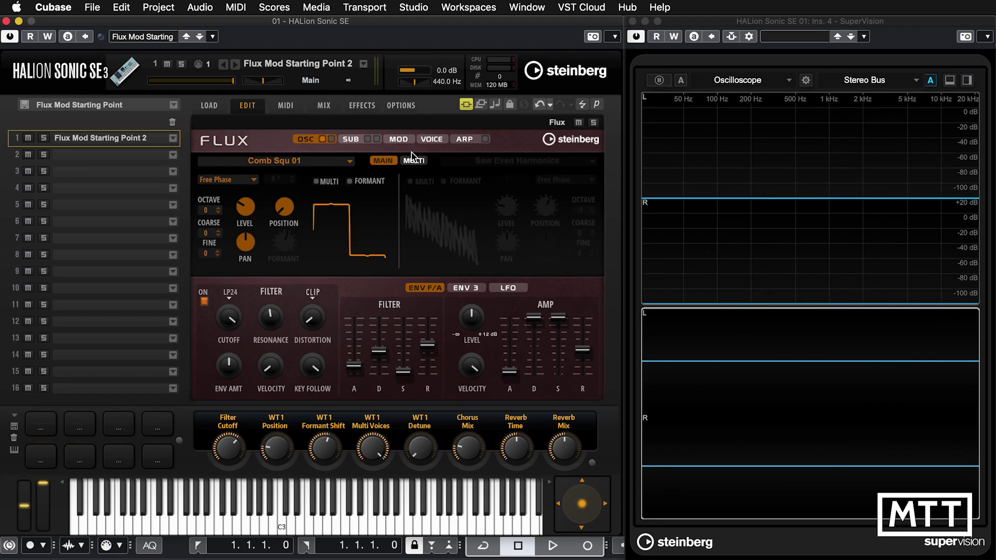
{"action": "left_click", "coordinate": [402, 141]}
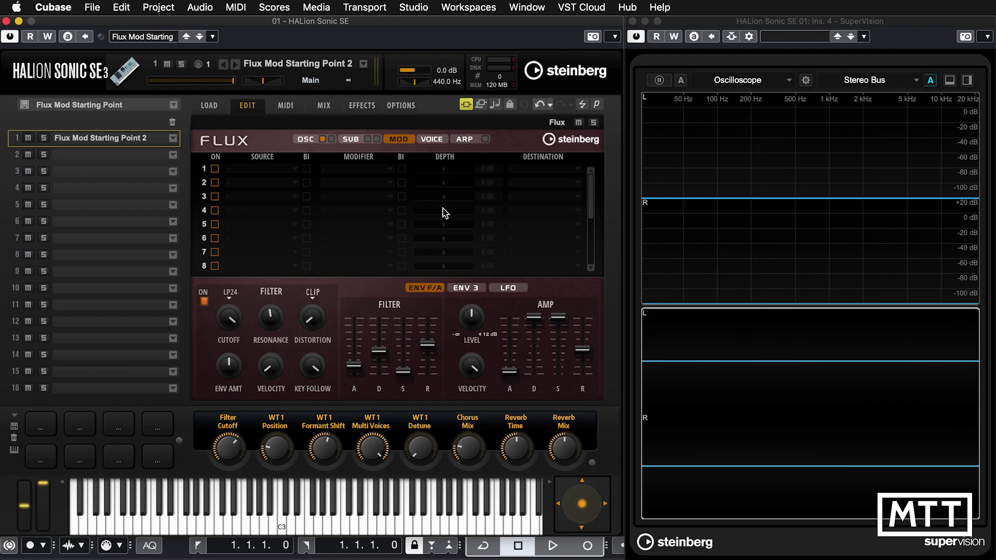
Examine the filter and amp envelope controls and compare them with the level and time stages of Env 3
{"action": "left_click", "coordinate": [462, 289]}
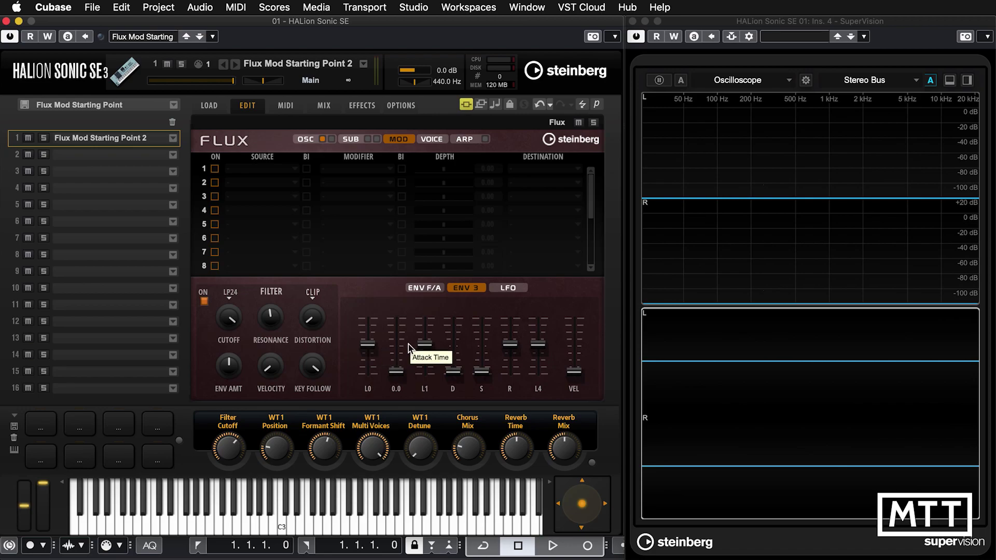
{"action": "left_click", "coordinate": [426, 288]}
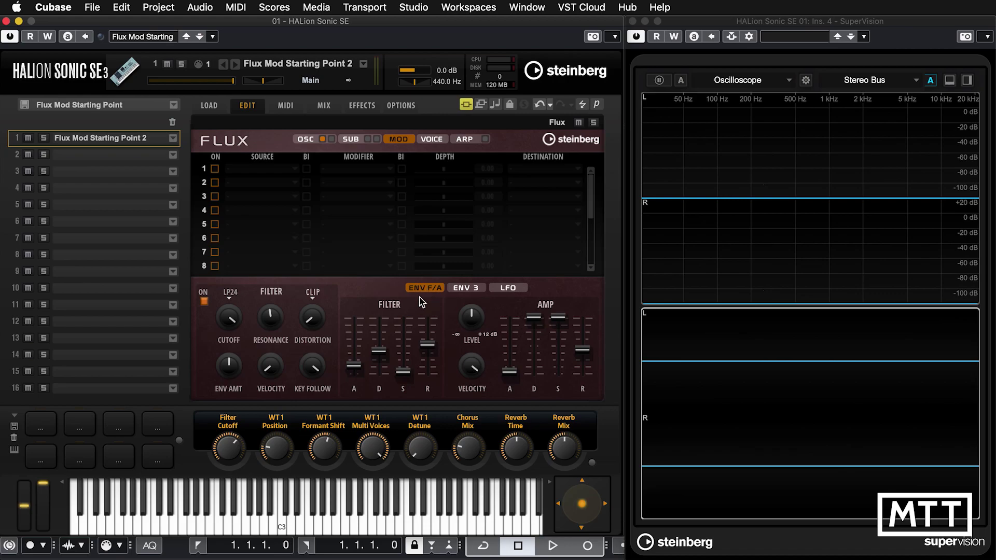
{"action": "mouse_move", "coordinate": [378, 347]}
{"action": "mouse_move", "coordinate": [405, 374]}
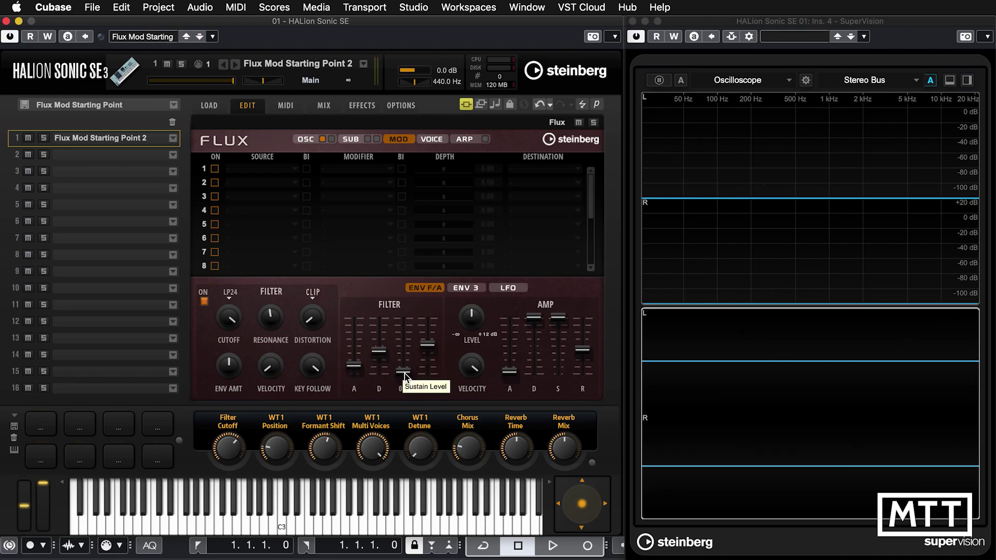
{"action": "left_click", "coordinate": [460, 289]}
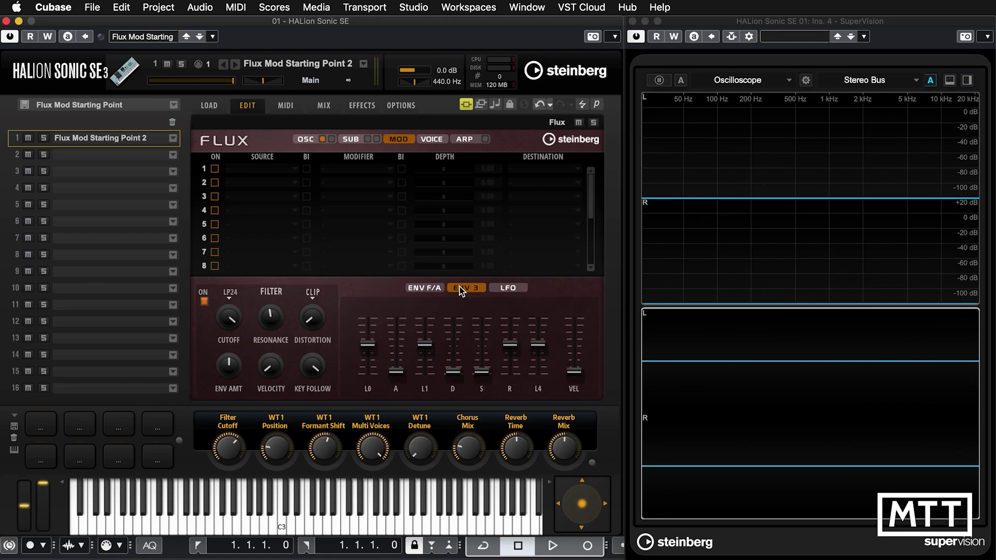
{"action": "mouse_move", "coordinate": [369, 347]}
{"action": "mouse_move", "coordinate": [426, 346]}
{"action": "mouse_move", "coordinate": [371, 393]}
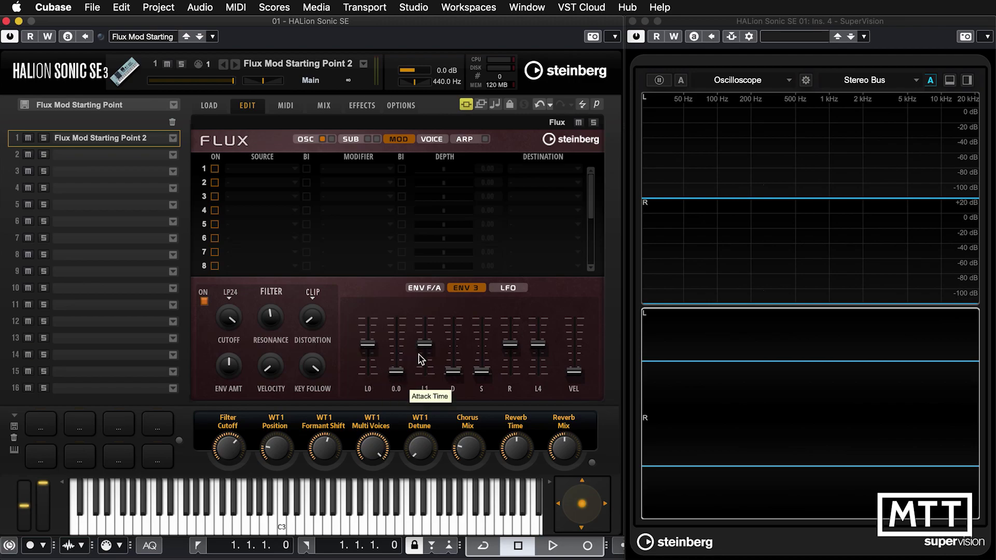
{"action": "mouse_move", "coordinate": [392, 366]}
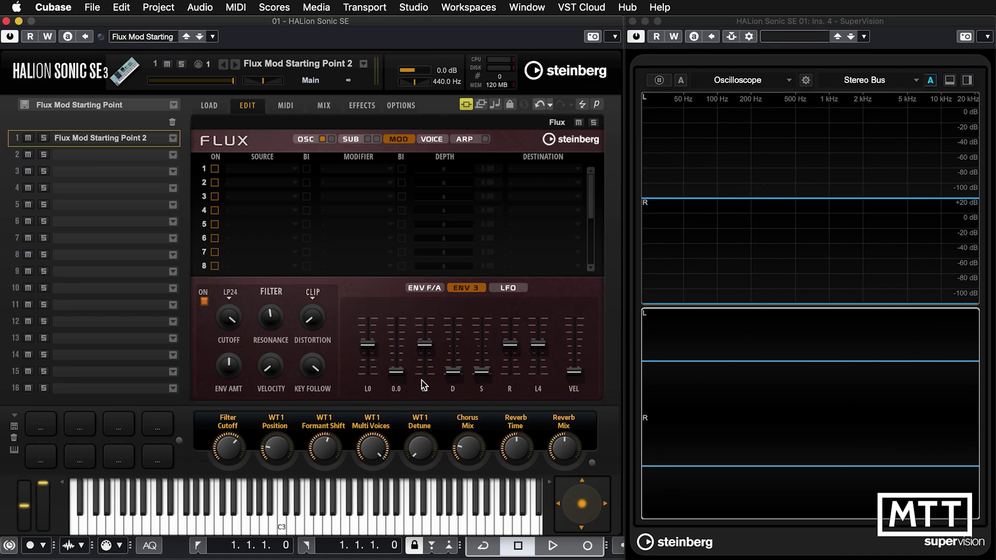
{"action": "mouse_move", "coordinate": [452, 373]}
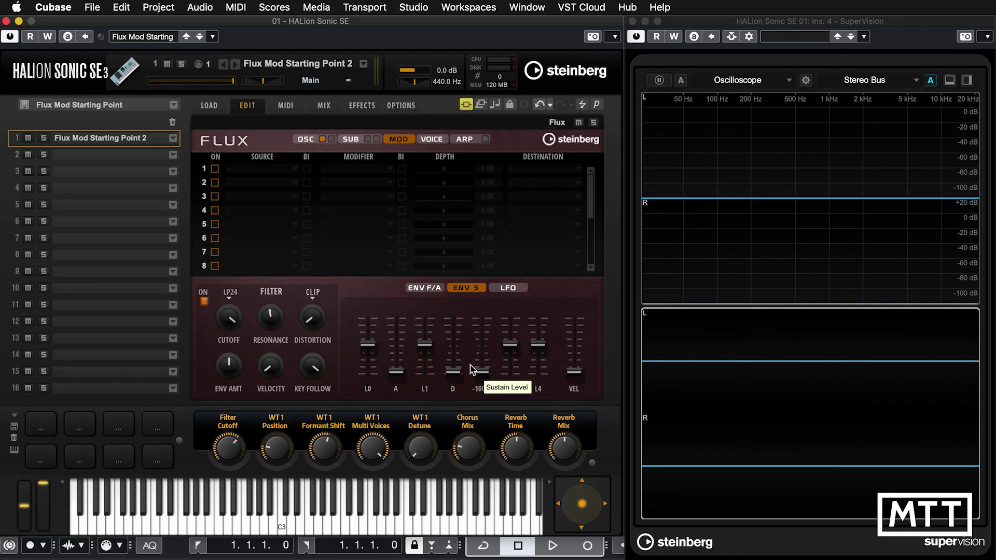
Raise Env 3's L1 level to its maximum and its sustain level to 100, comparing with the amp envelope
{"action": "left_click_drag", "start_coordinate": [424, 343], "coordinate": [422, 307]}
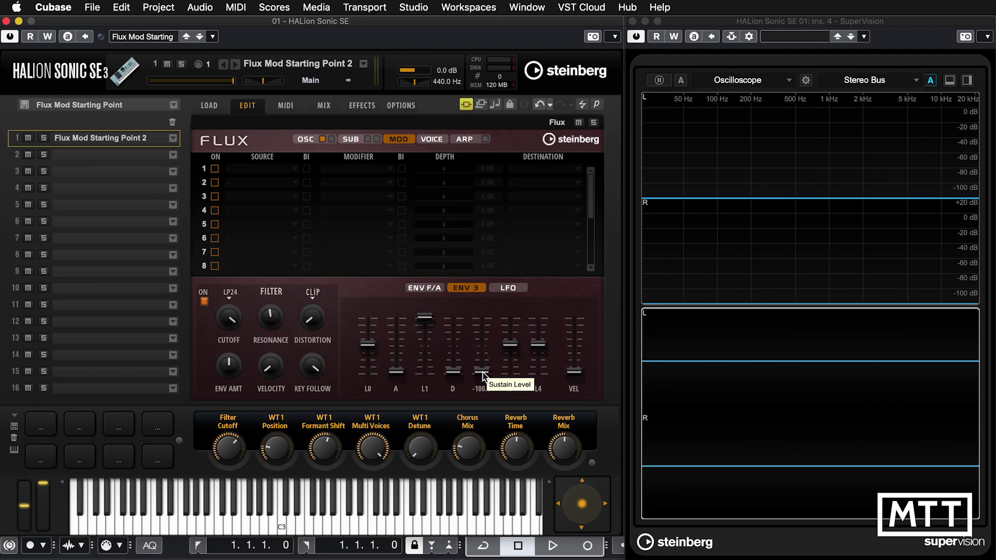
{"action": "left_click_drag", "start_coordinate": [482, 372], "coordinate": [488, 319]}
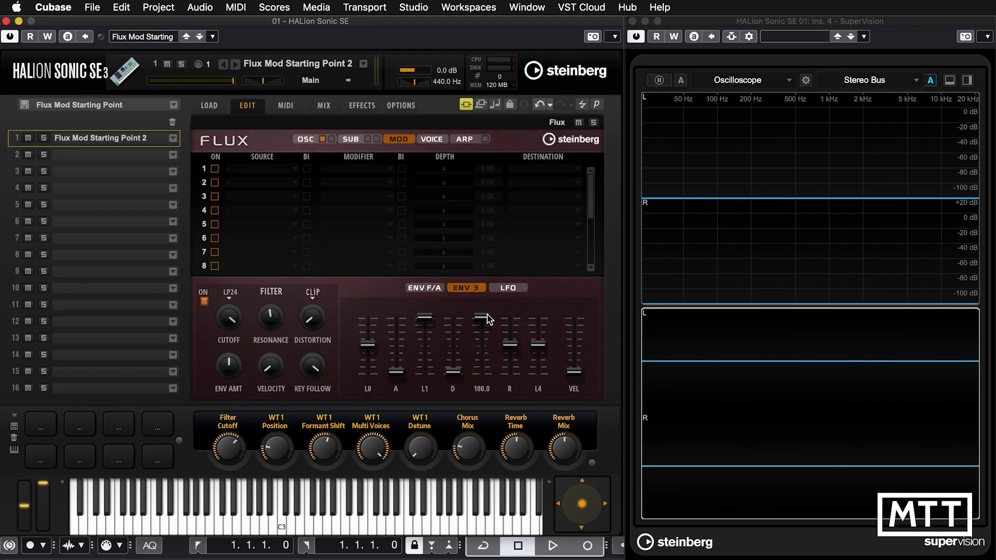
{"action": "left_click", "coordinate": [425, 287]}
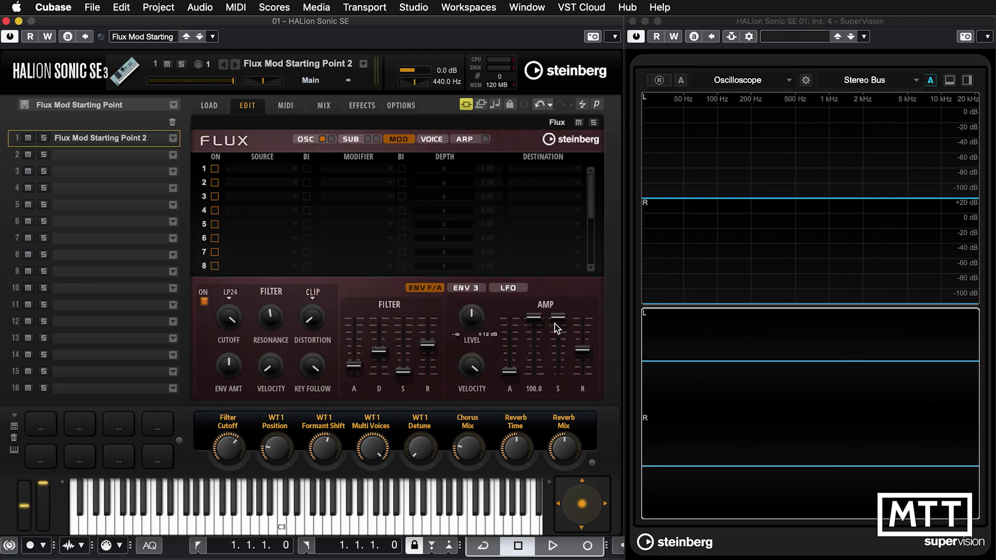
{"action": "left_click", "coordinate": [467, 288]}
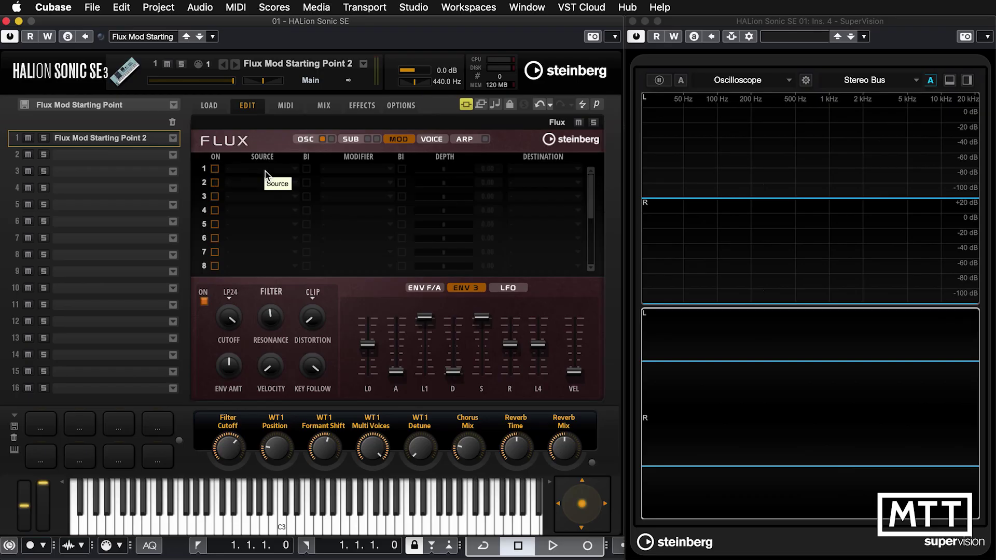
Enable modulation row 1 and route Env3 to Pitch with a depth of 12
{"action": "left_click", "coordinate": [214, 169]}
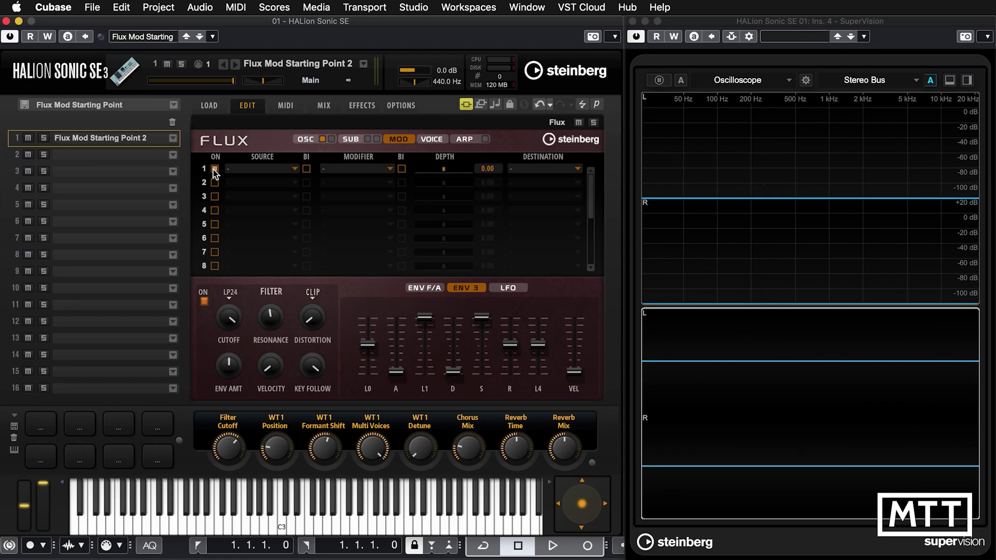
{"action": "left_click", "coordinate": [279, 169]}
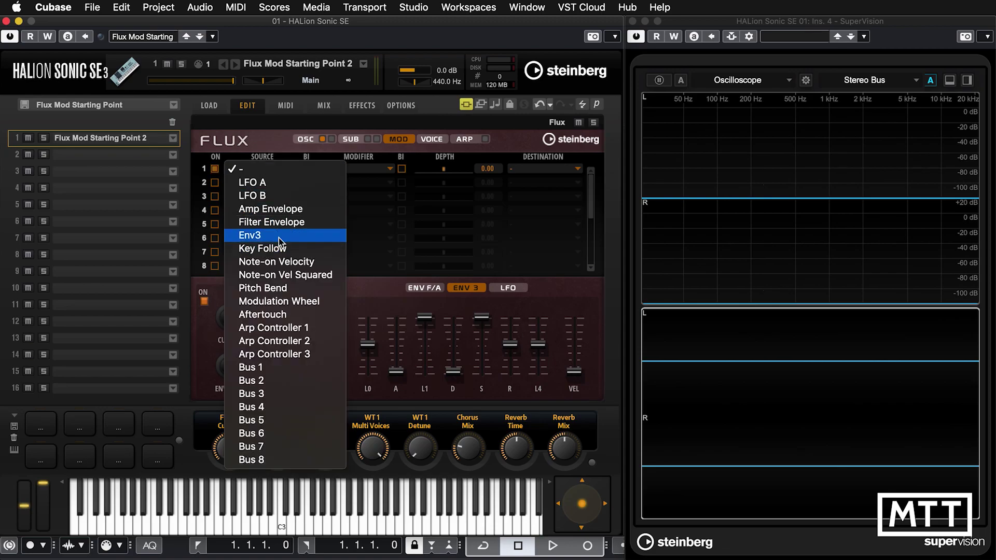
{"action": "left_click", "coordinate": [260, 235]}
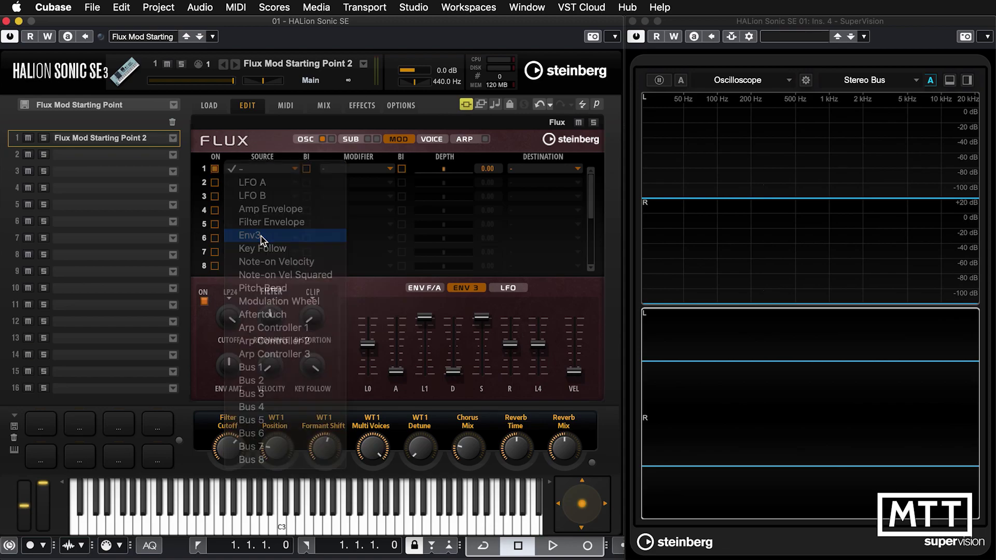
{"action": "left_click", "coordinate": [544, 171]}
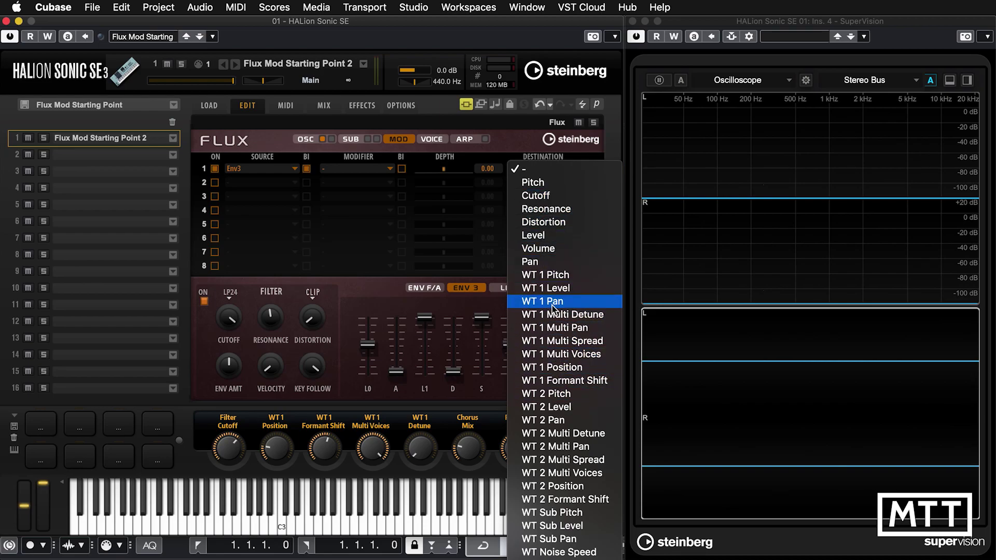
{"action": "left_click", "coordinate": [534, 183]}
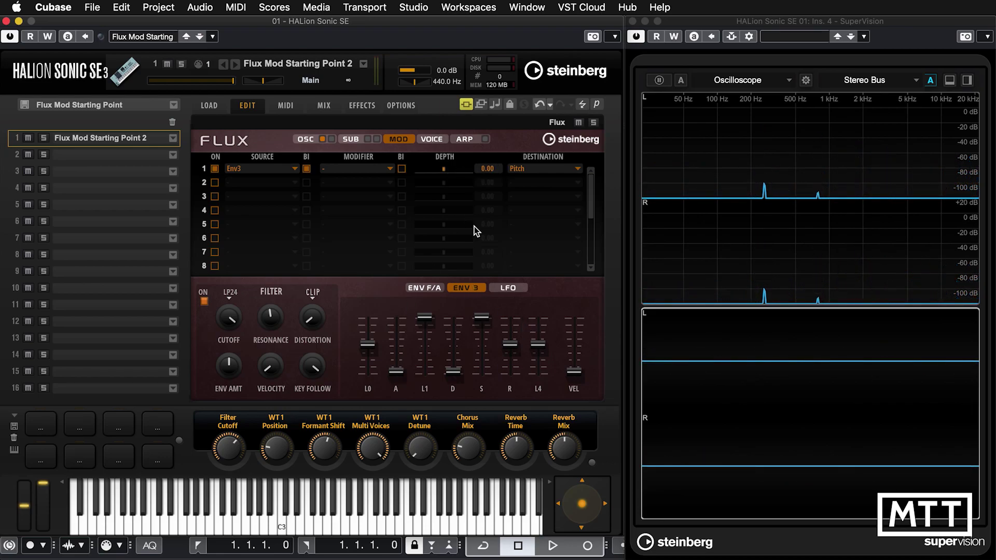
{"action": "double_click", "coordinate": [489, 171]}
{"action": "type", "text": "12"}
{"action": "key", "text": "Return"}
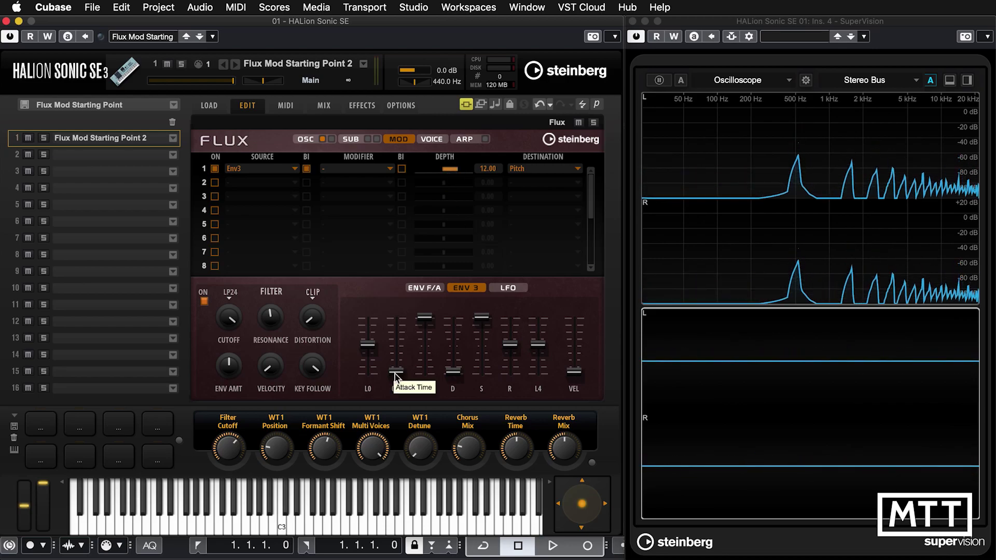
Lengthen Env 3's attack time to slightly more than half of its range
{"action": "left_click_drag", "start_coordinate": [396, 370], "coordinate": [395, 356]}
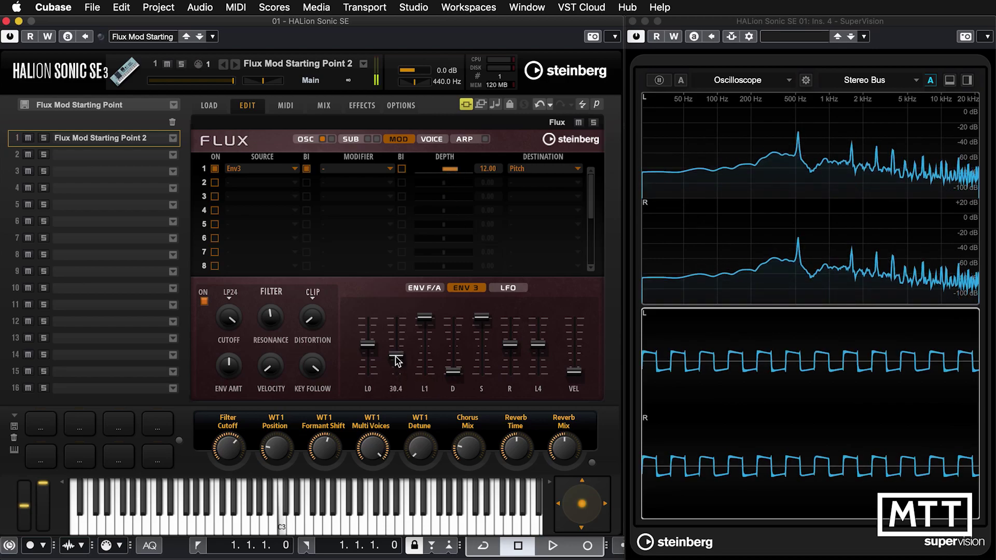
{"action": "left_click_drag", "start_coordinate": [396, 358], "coordinate": [397, 339]}
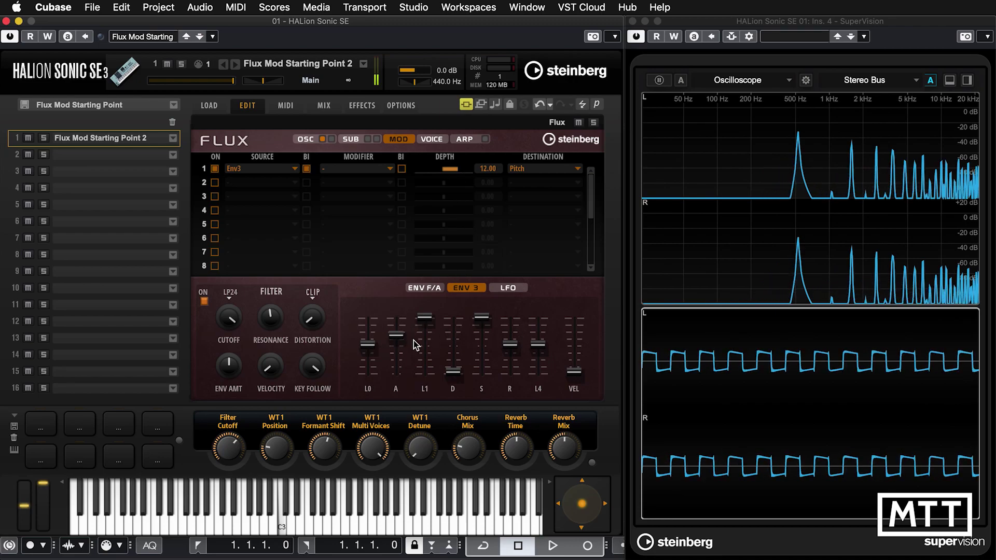
{"action": "left_click_drag", "start_coordinate": [396, 335], "coordinate": [397, 347]}
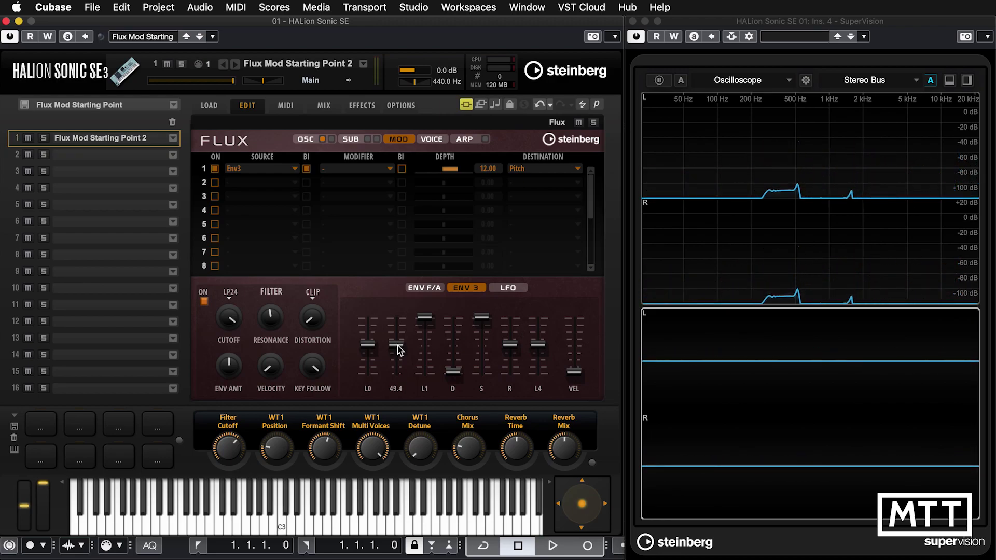
{"action": "left_click_drag", "start_coordinate": [398, 346], "coordinate": [398, 343]}
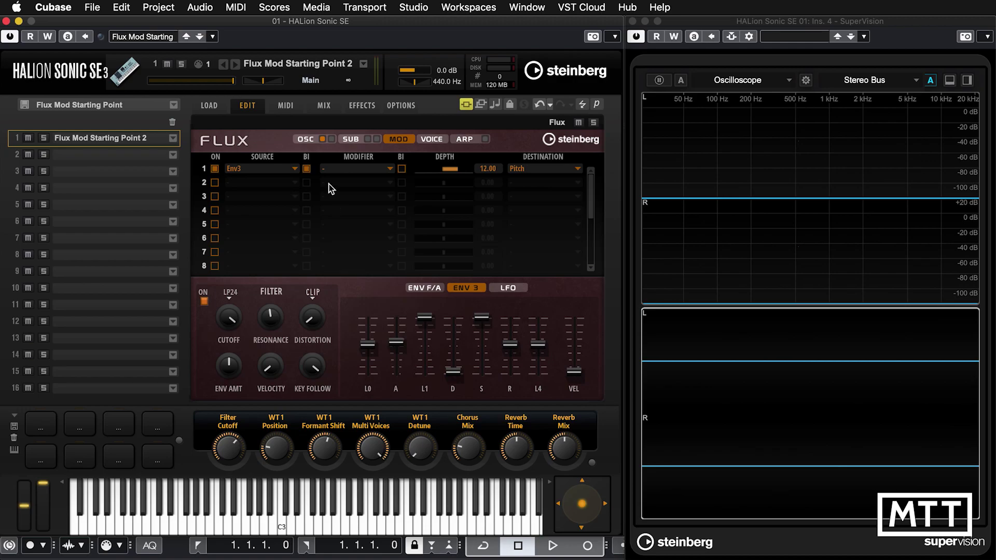
Turn off sync for LFO A and make LFO A the source of modulation row 1
{"action": "left_click", "coordinate": [502, 295]}
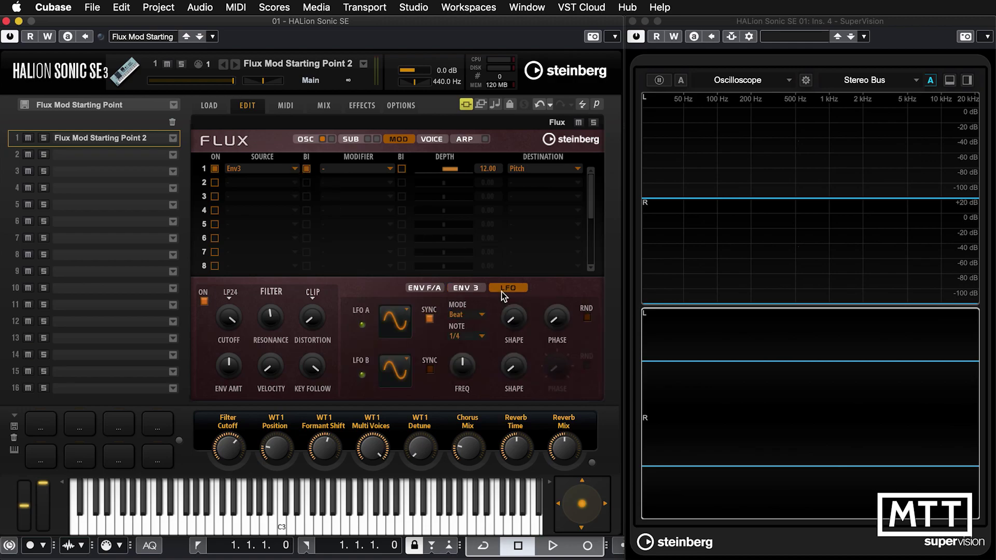
{"action": "left_click", "coordinate": [430, 320]}
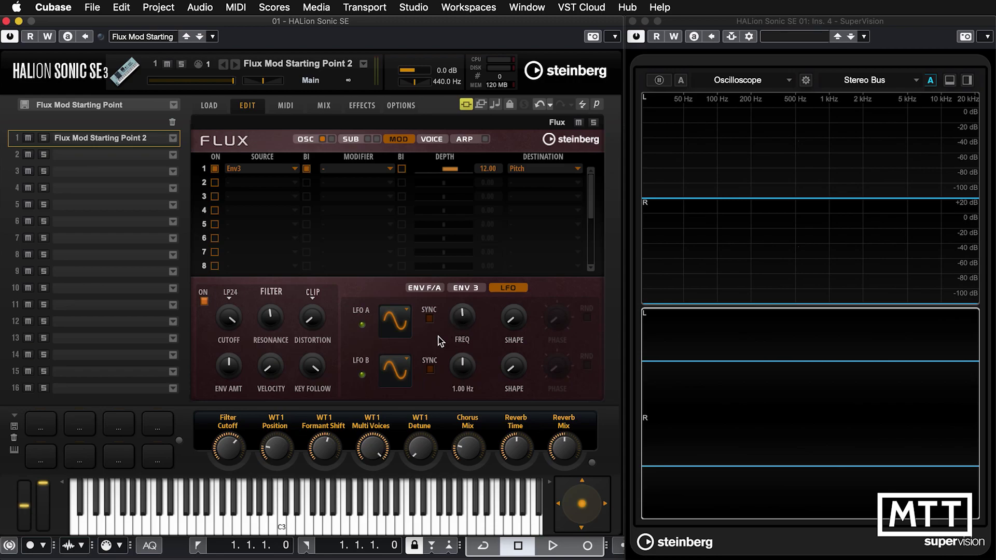
{"action": "left_click", "coordinate": [256, 169]}
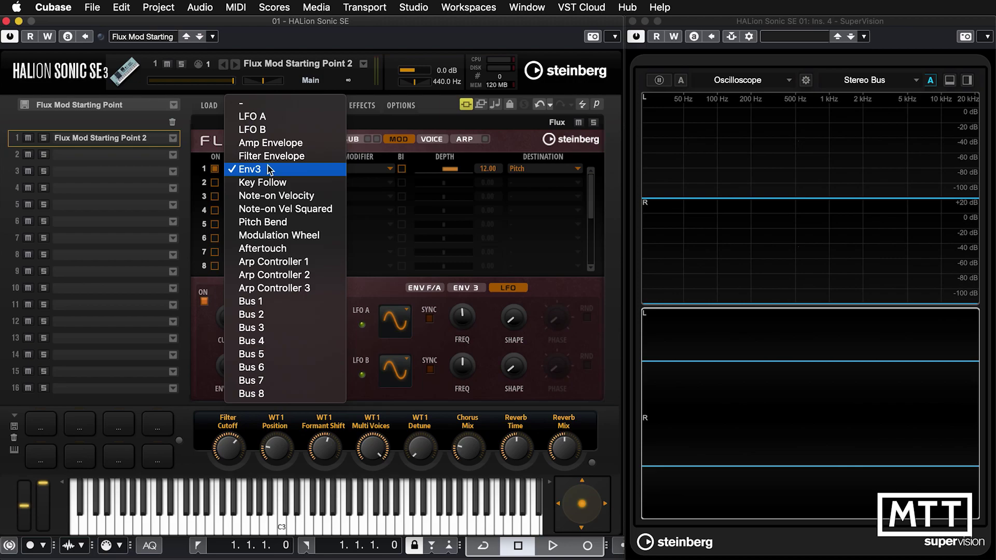
{"action": "left_click", "coordinate": [261, 117]}
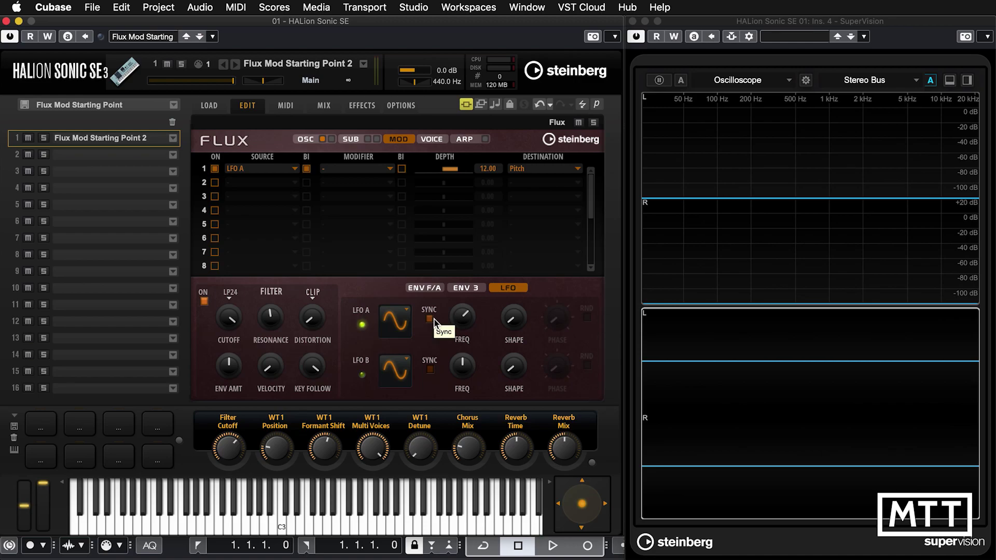
Try the S & H 1 and S & H 2 waveforms on LFO A
{"action": "left_click", "coordinate": [405, 318]}
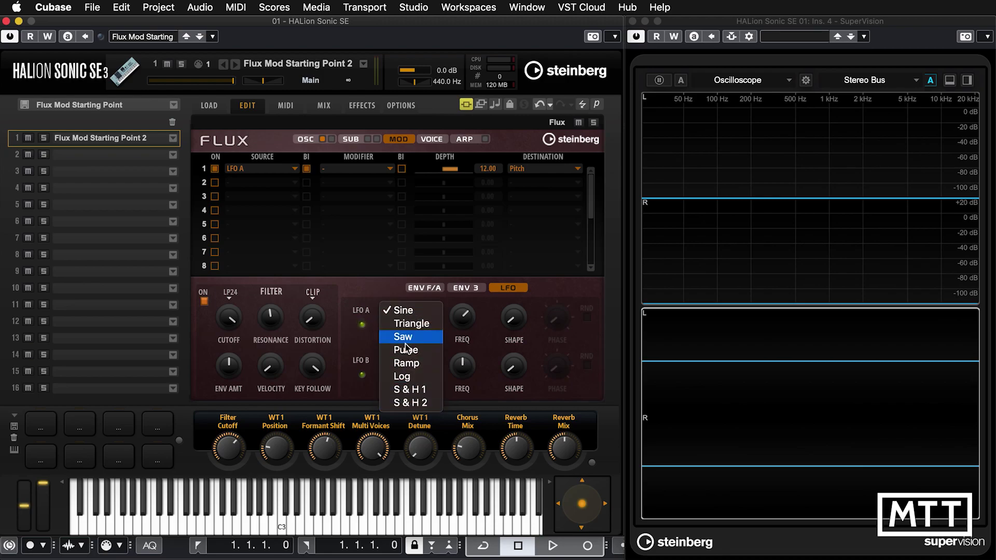
{"action": "left_click", "coordinate": [408, 389]}
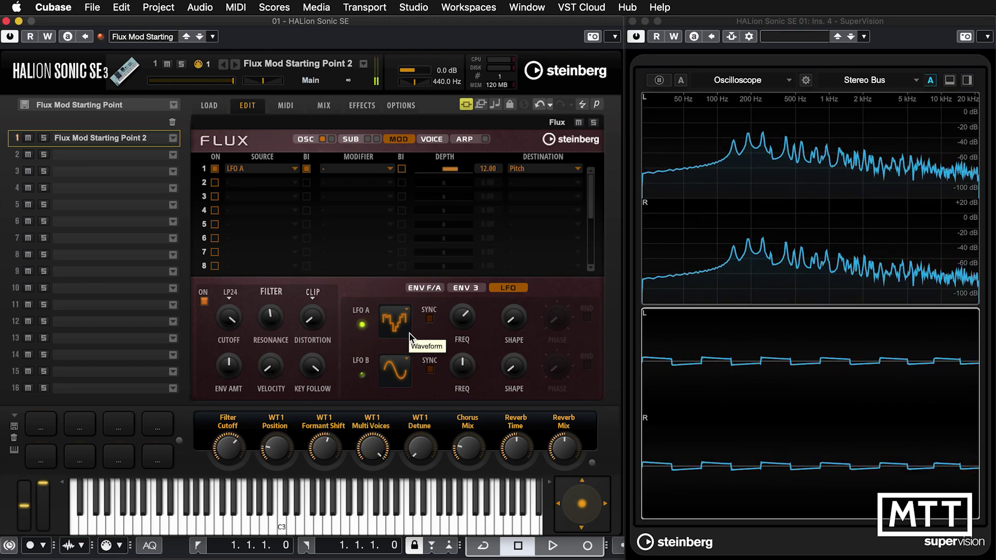
{"action": "left_click", "coordinate": [401, 325]}
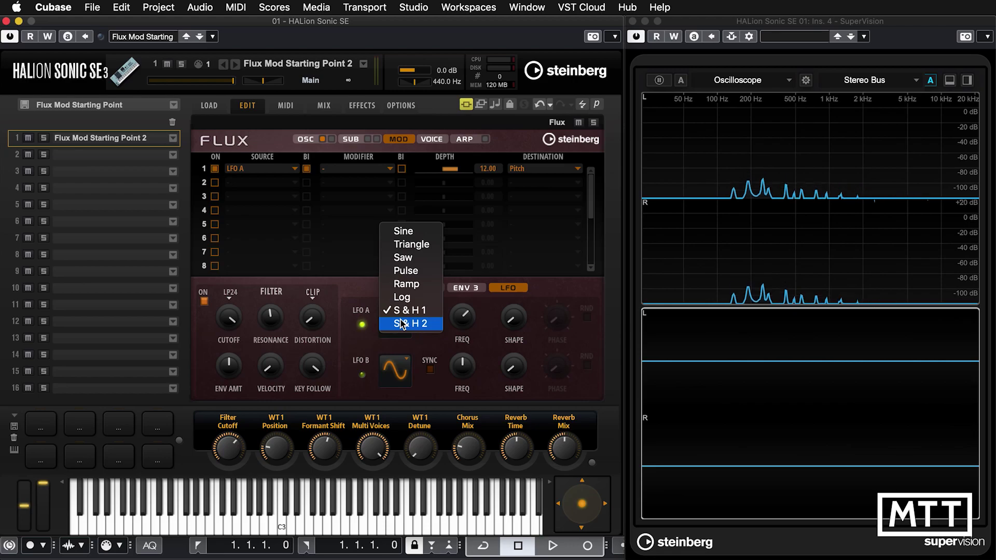
{"action": "left_click", "coordinate": [402, 323]}
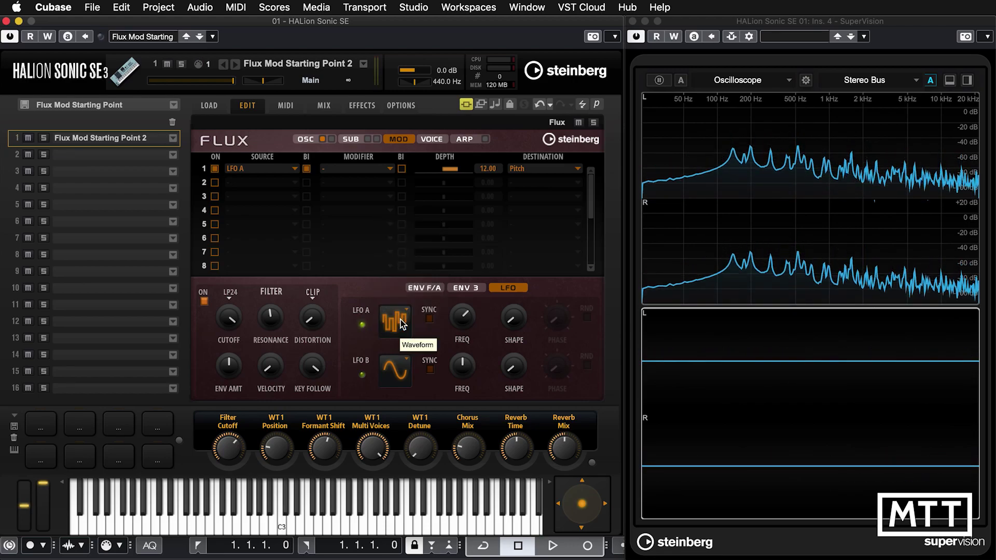
Set LFO A to the Pulse waveform with a shape of 0
{"action": "left_click", "coordinate": [402, 324]}
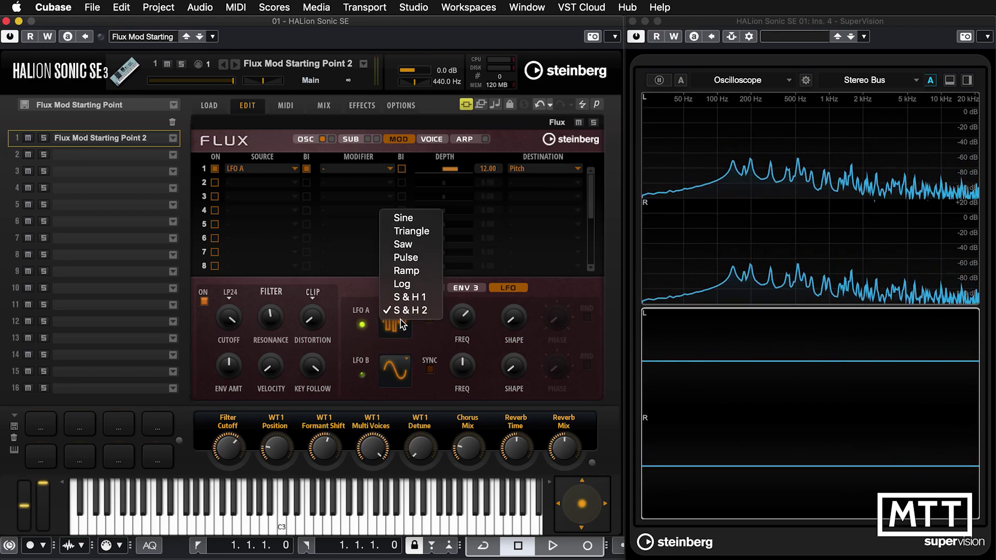
{"action": "left_click", "coordinate": [406, 258]}
{"action": "mouse_move", "coordinate": [513, 330]}
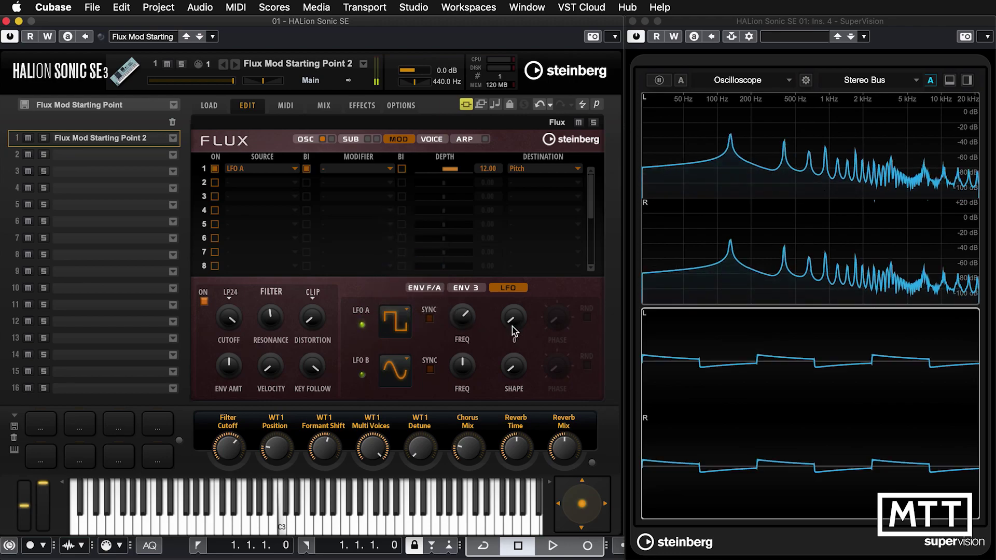
{"action": "mouse_move", "coordinate": [513, 330]}
{"action": "left_mouse_down"}
{"action": "mouse_move", "coordinate": [527, 218]}
{"action": "mouse_move", "coordinate": [521, 343]}
{"action": "left_mouse_up"}
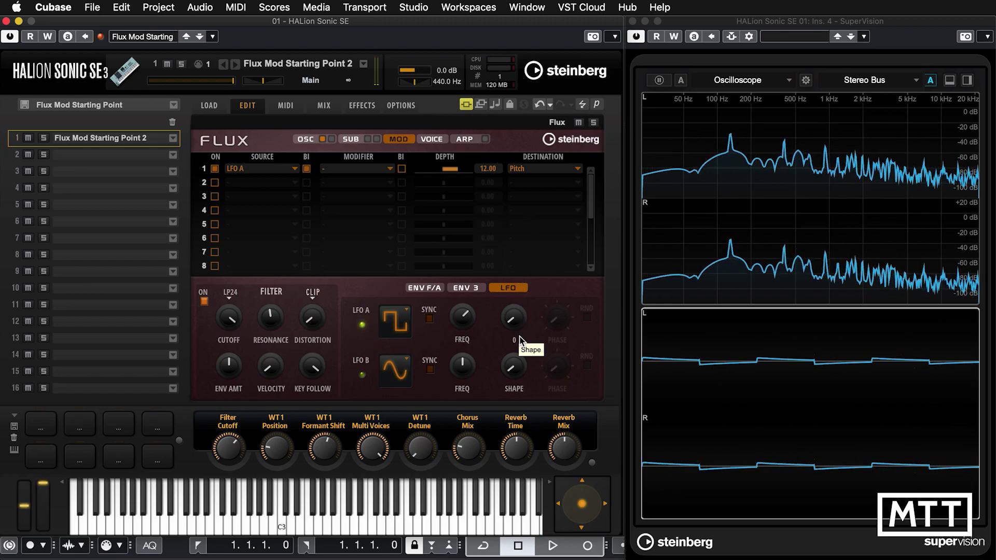
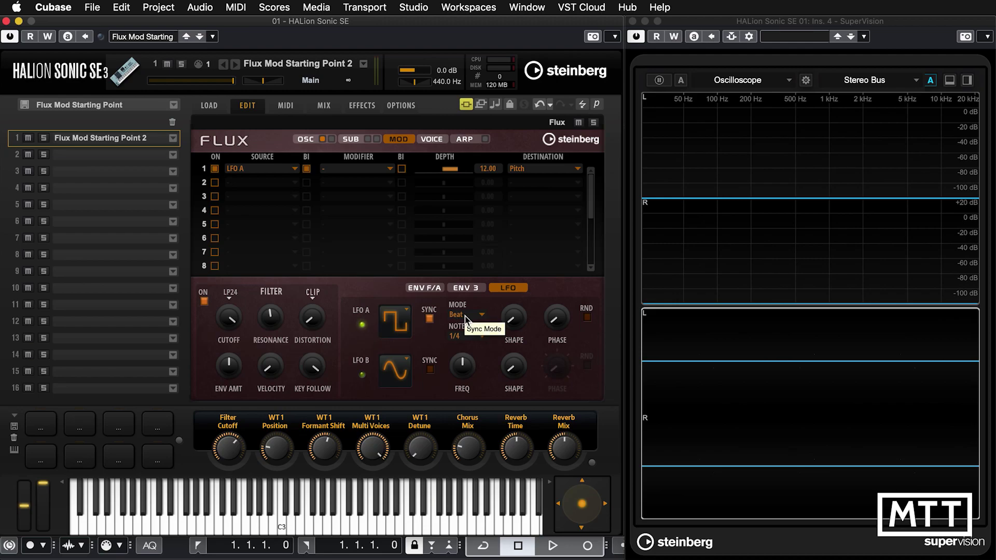
Set LFO A's sync mode to First and its note value to 1/64
{"action": "left_click", "coordinate": [471, 314]}
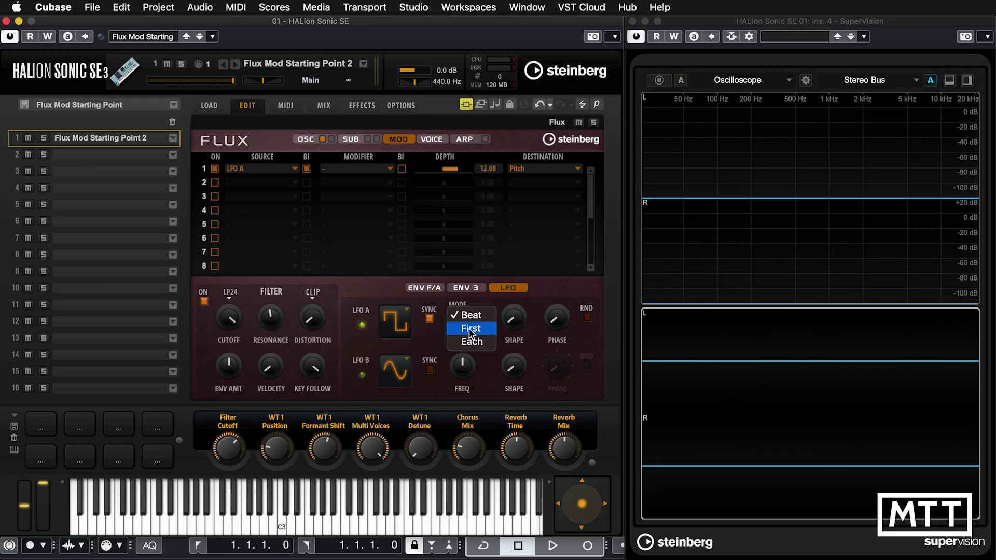
{"action": "left_click", "coordinate": [469, 329]}
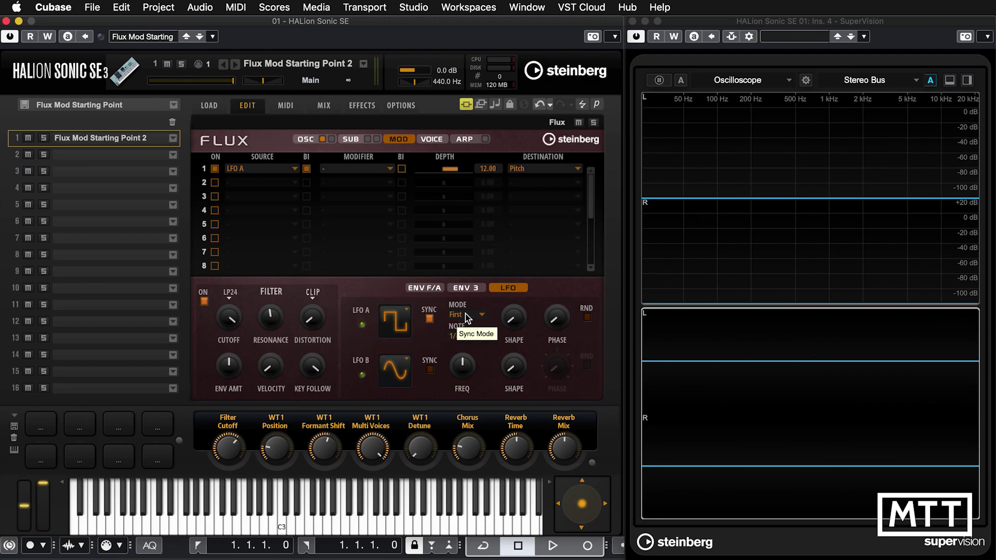
{"action": "left_click", "coordinate": [463, 337]}
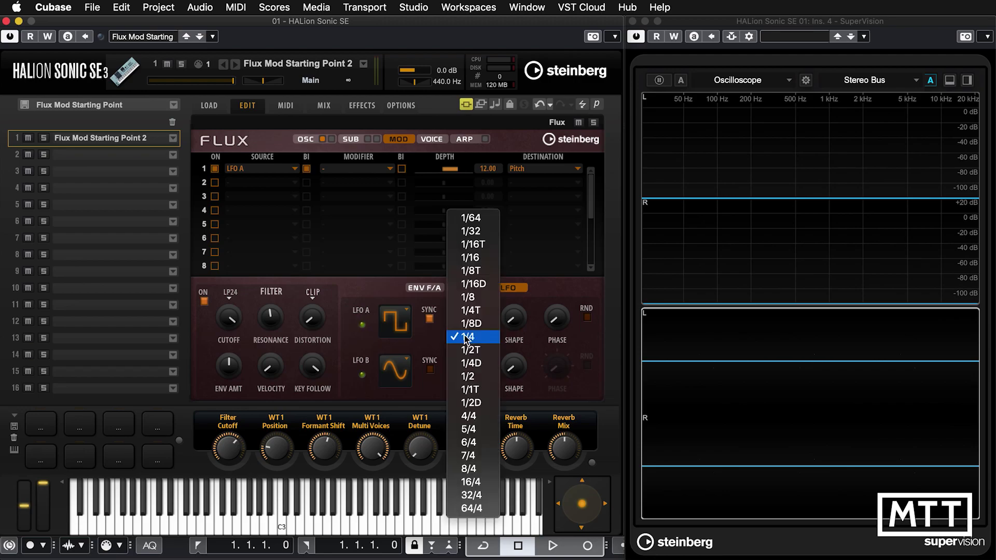
{"action": "left_click", "coordinate": [475, 218]}
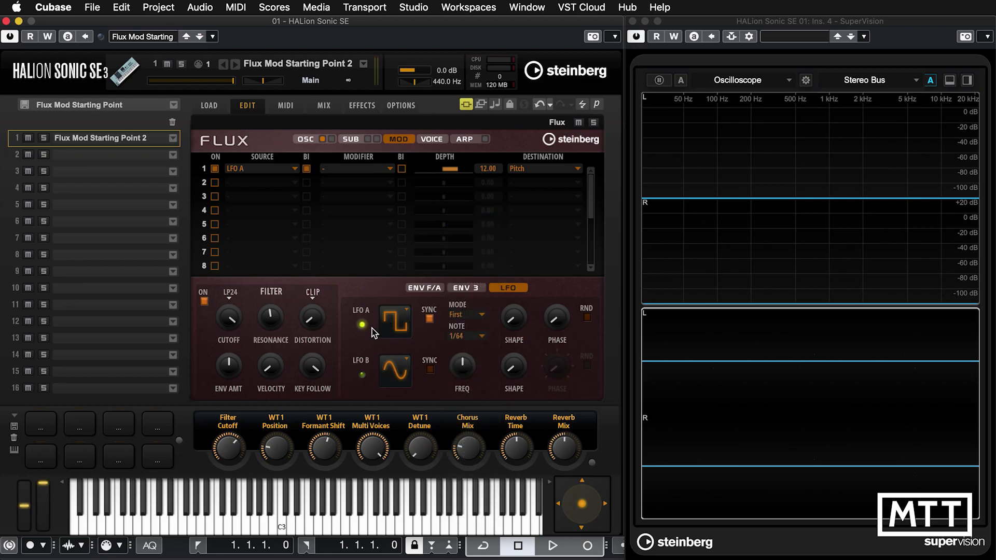
Change LFO A's sync note value to 64/4
{"action": "left_click", "coordinate": [456, 339]}
{"action": "left_click", "coordinate": [467, 550]}
{"action": "left_click", "coordinate": [471, 338]}
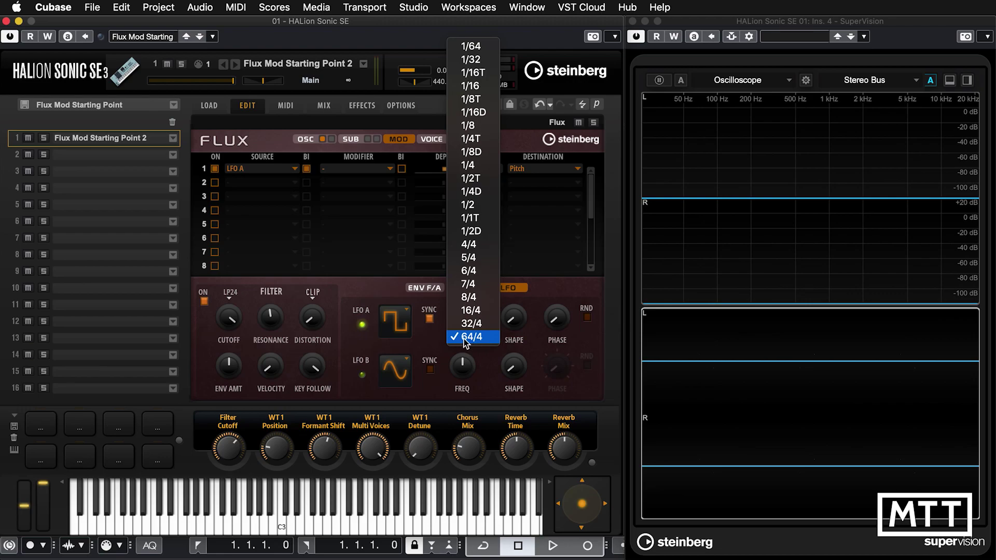
{"action": "left_click", "coordinate": [427, 338]}
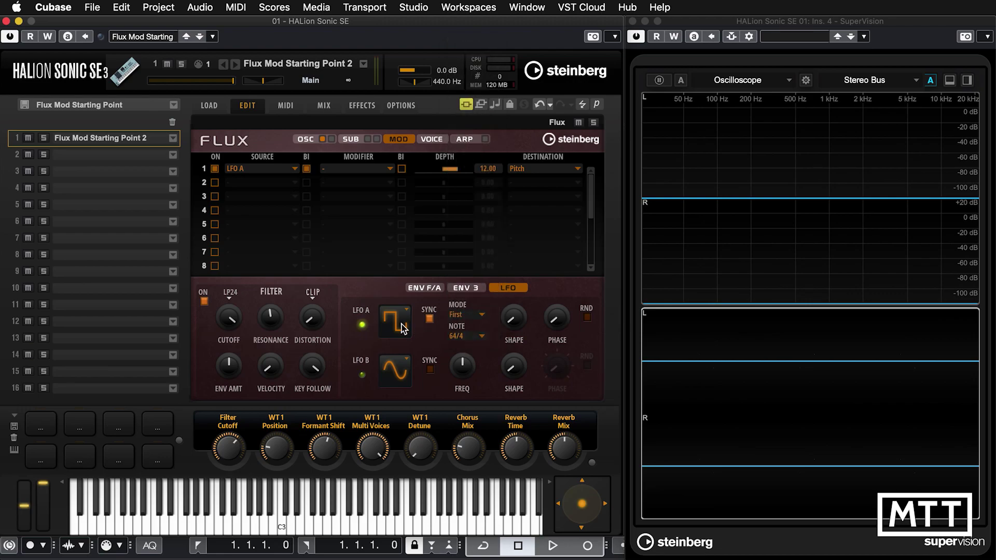
{"action": "left_click", "coordinate": [468, 336]}
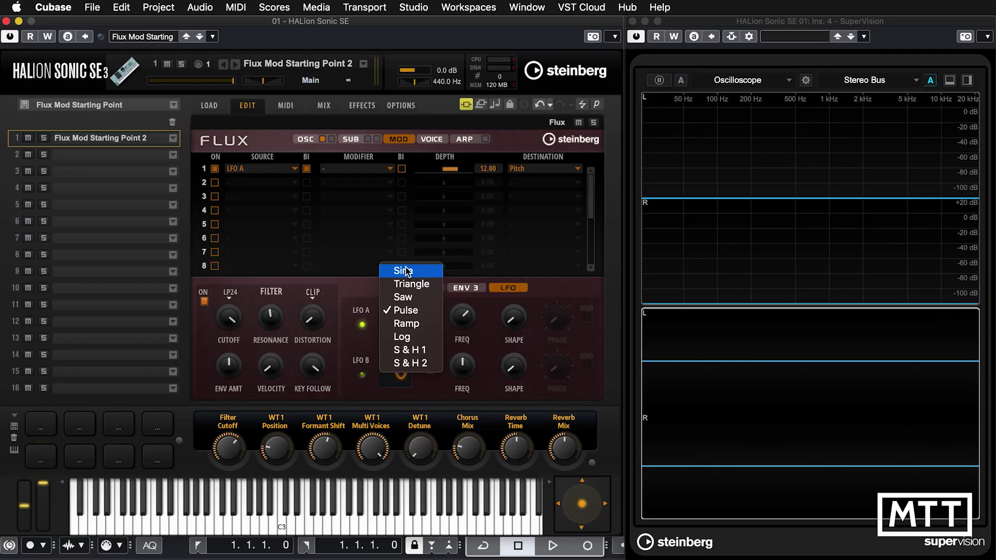
Set LFO A to an unsynced Sine waveform at about 0.61 Hz and route modulation row 1 to WT 1 Position
{"action": "left_click", "coordinate": [410, 271]}
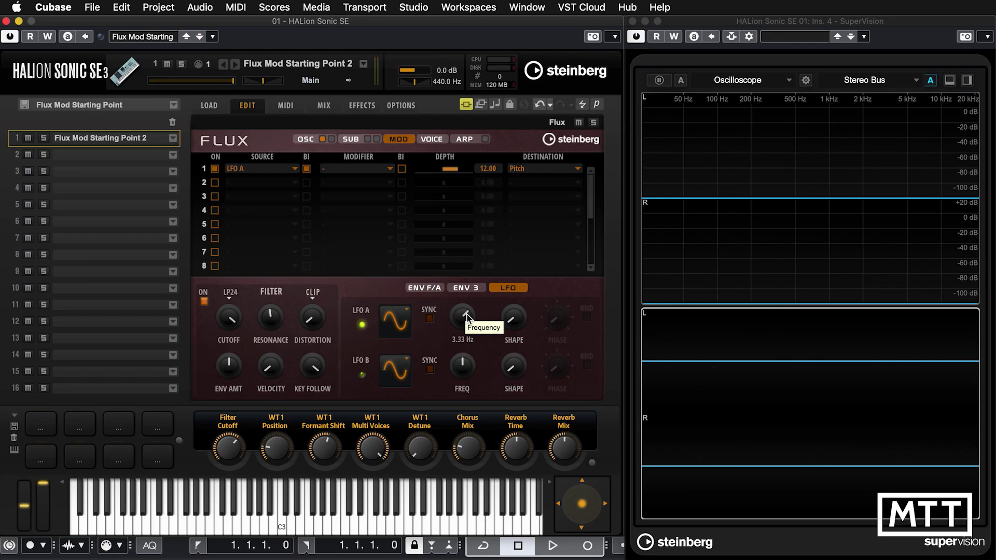
{"action": "left_click_drag", "start_coordinate": [467, 316], "coordinate": [458, 343]}
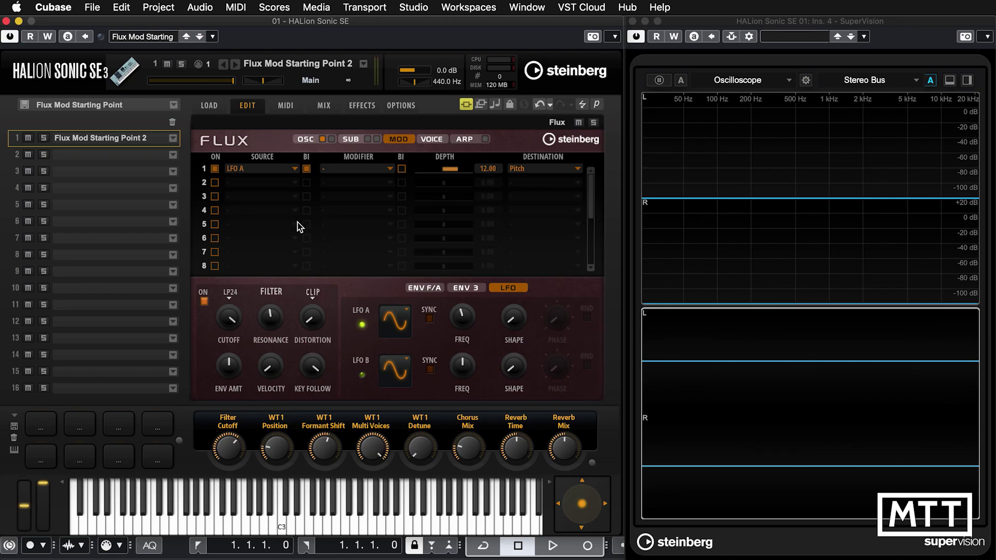
{"action": "left_click", "coordinate": [545, 169]}
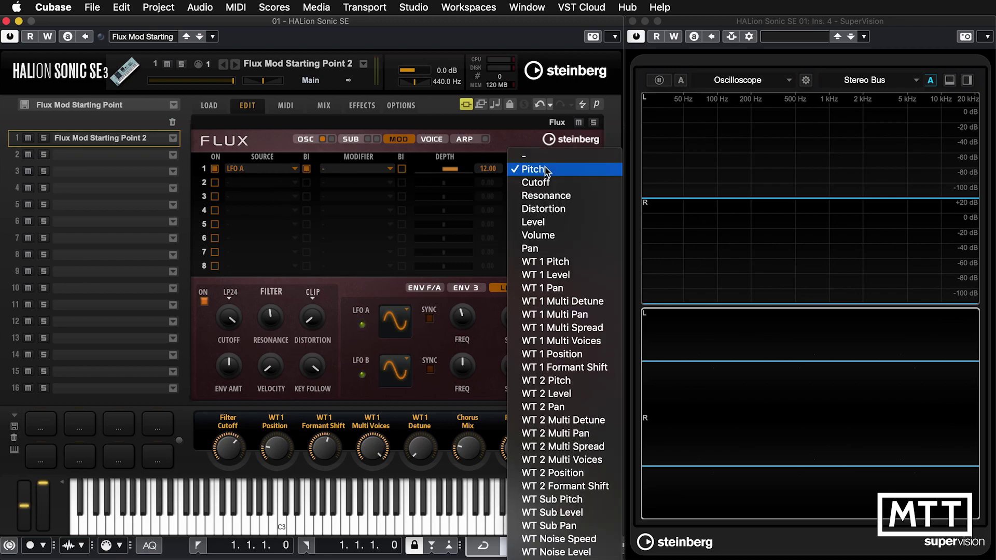
{"action": "left_click", "coordinate": [549, 355]}
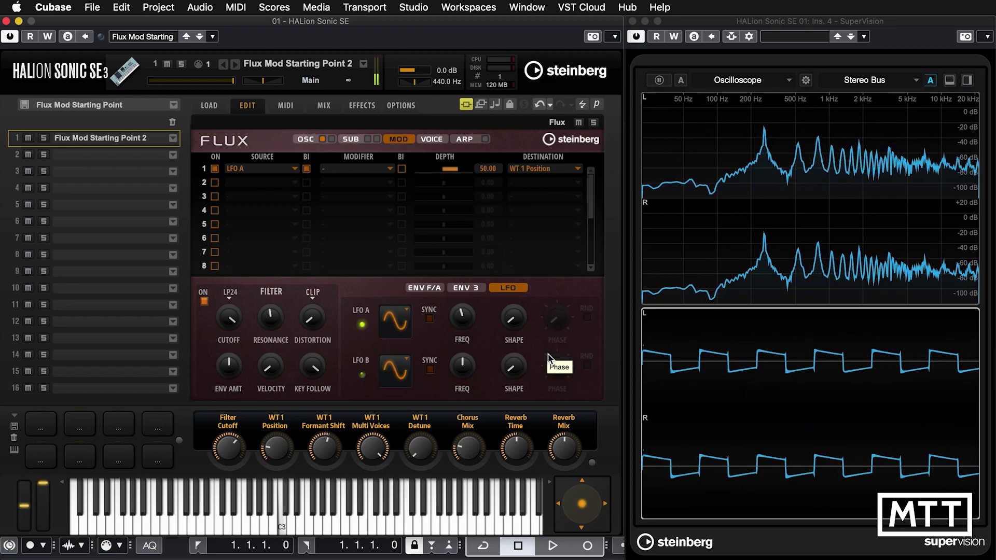
Check the modulated waveform in oscillator 1's display and turn off bipolar mode for modulation row 1's source
{"action": "left_click", "coordinate": [309, 142]}
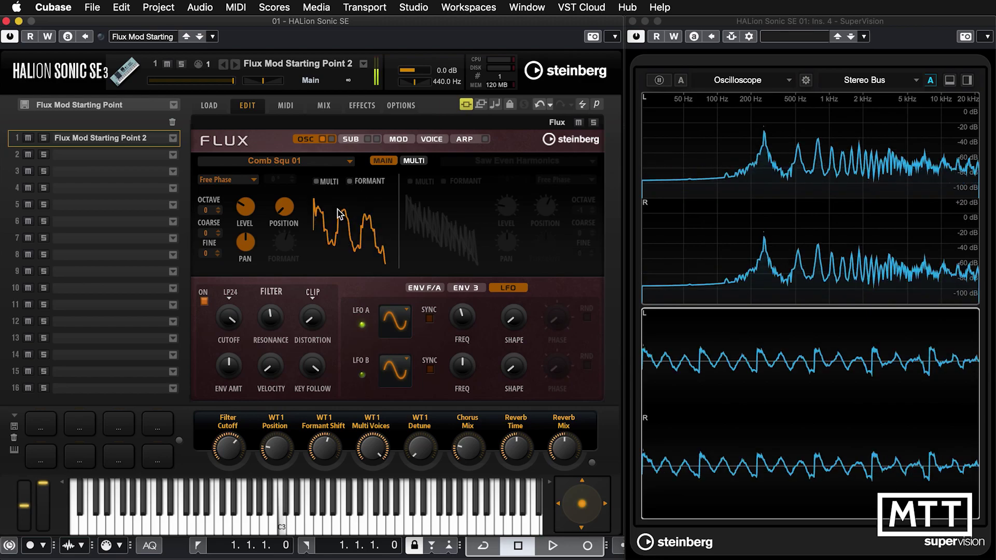
{"action": "mouse_move", "coordinate": [279, 208]}
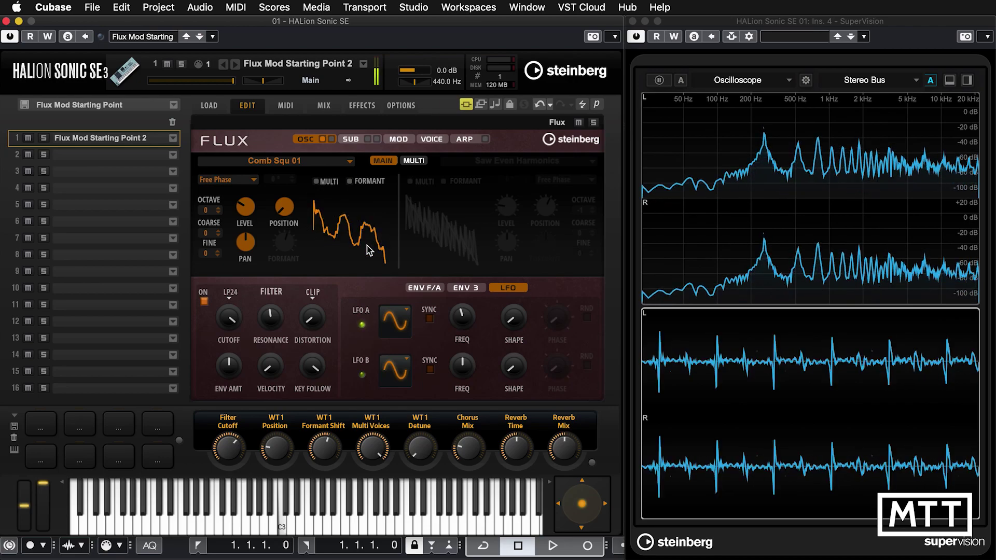
{"action": "left_click", "coordinate": [400, 141]}
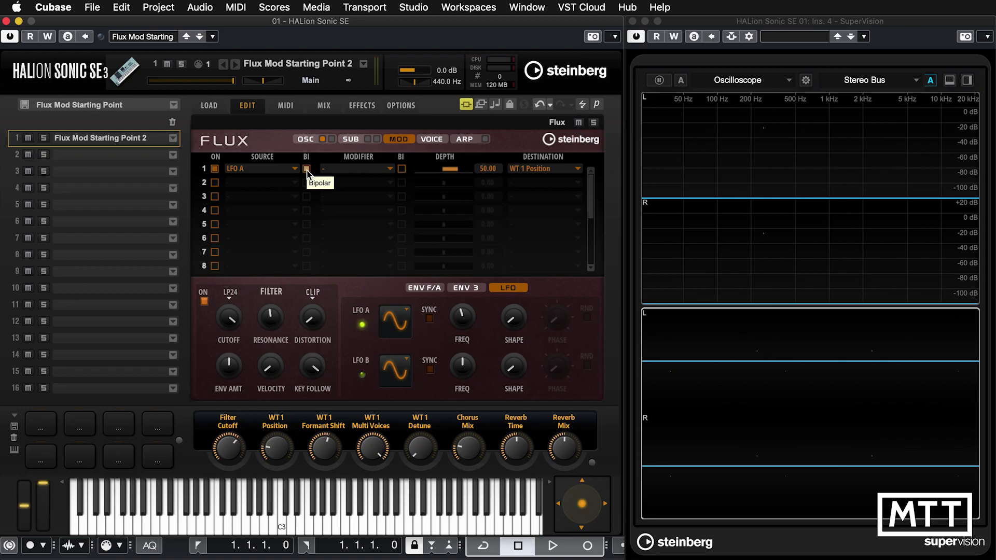
{"action": "left_click", "coordinate": [307, 170]}
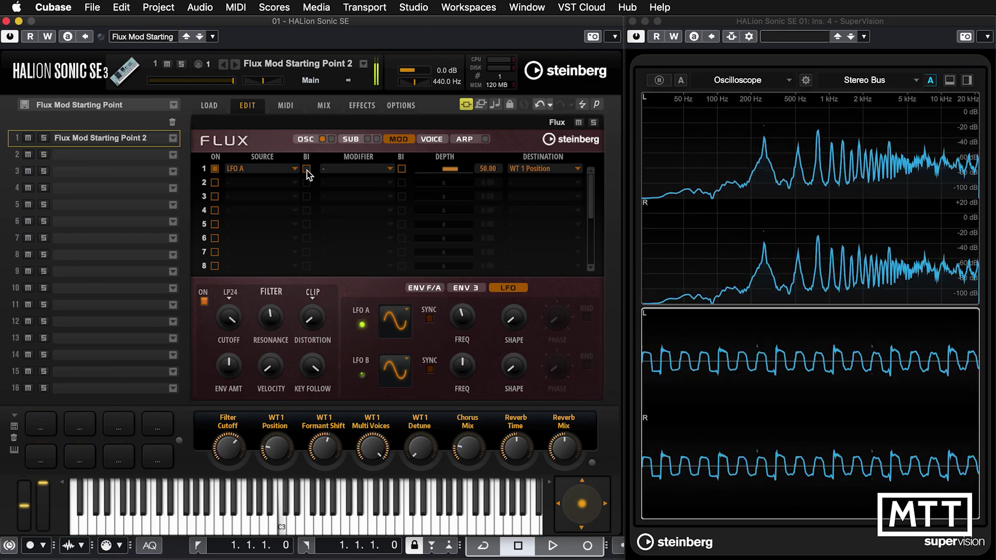
Slow down LFO A's frequency further and set modulation row 1's depth to 100, checking the result in oscillator 1's waveform display
{"action": "left_click", "coordinate": [306, 139]}
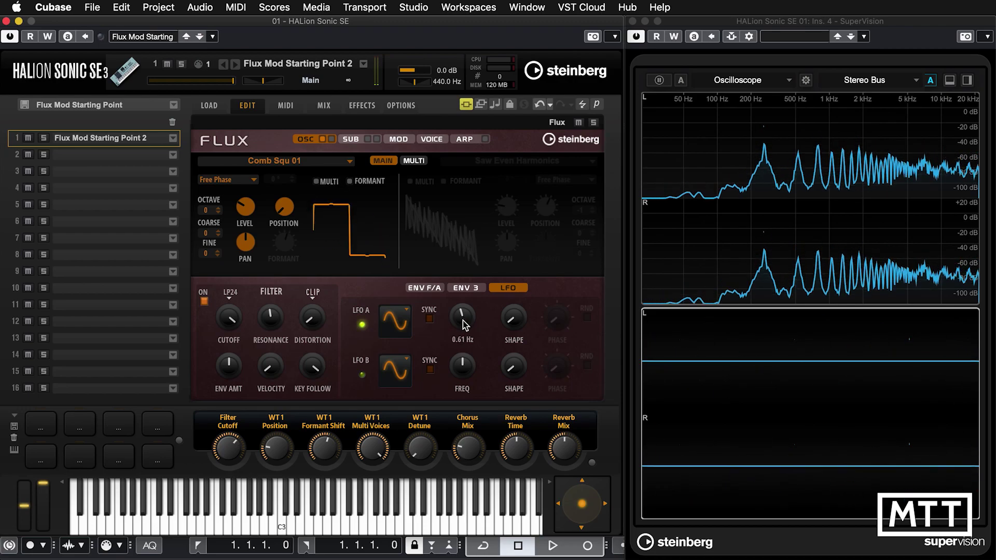
{"action": "left_click_drag", "start_coordinate": [461, 319], "coordinate": [458, 340]}
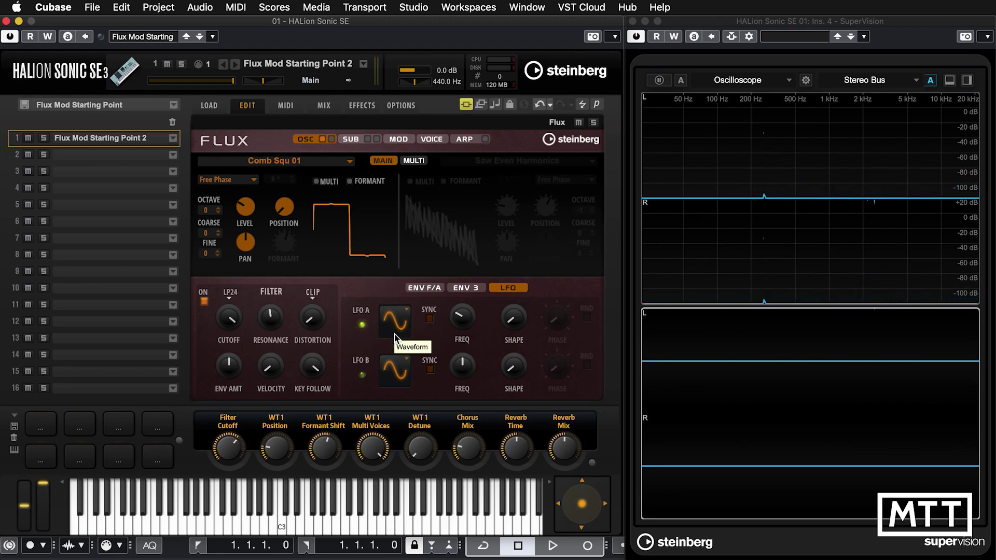
{"action": "left_click", "coordinate": [400, 141]}
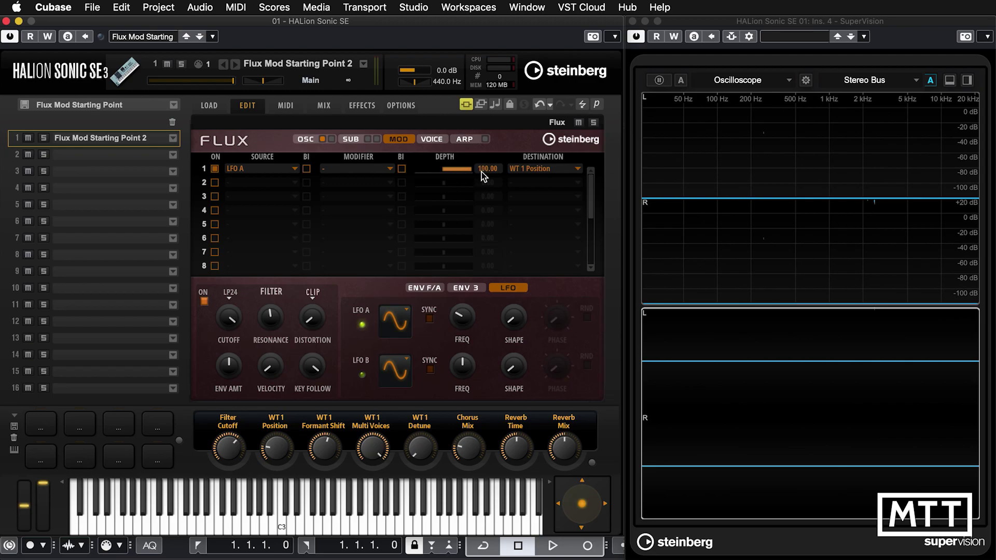
{"action": "left_click", "coordinate": [315, 140]}
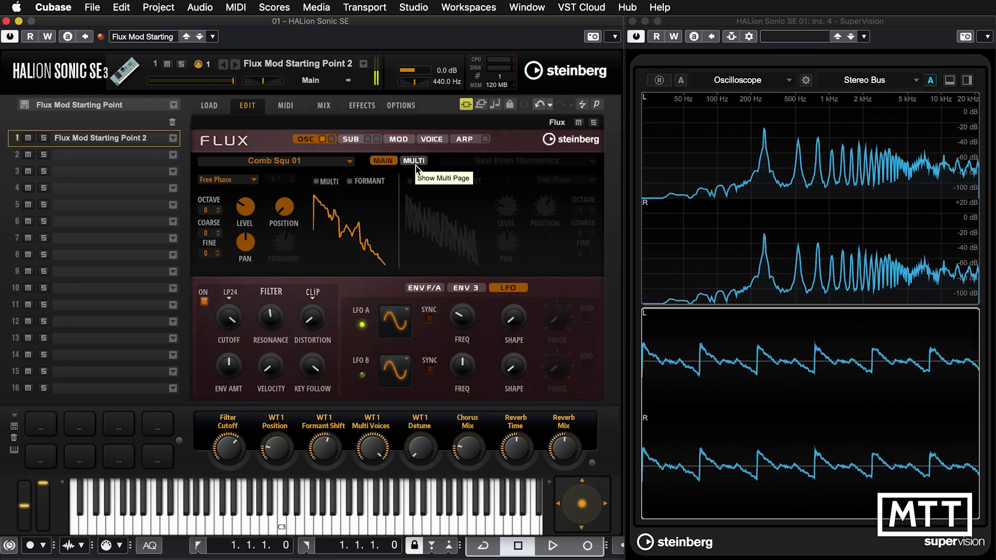
Change the source of modulation row 1 to Bus 1
{"action": "left_click", "coordinate": [395, 140]}
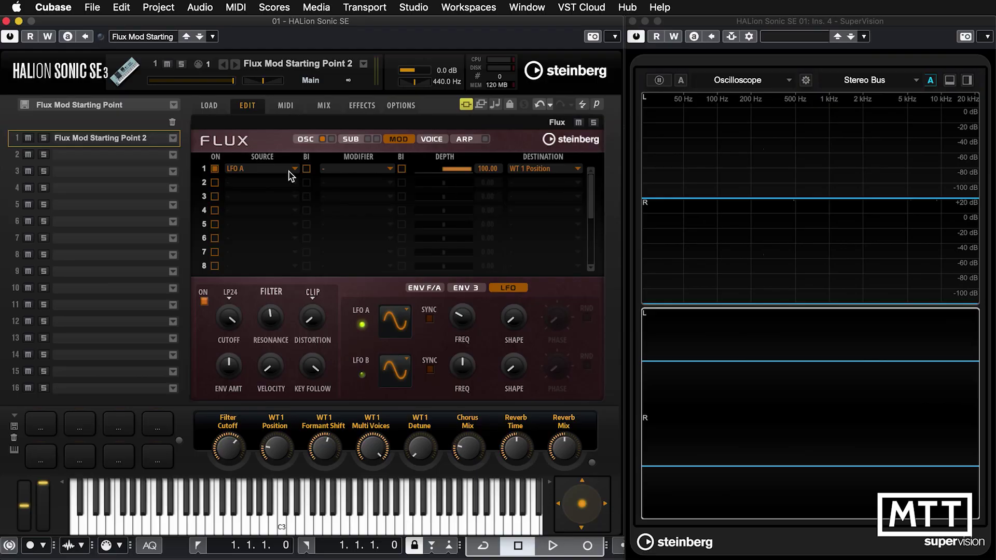
{"action": "left_click", "coordinate": [291, 173]}
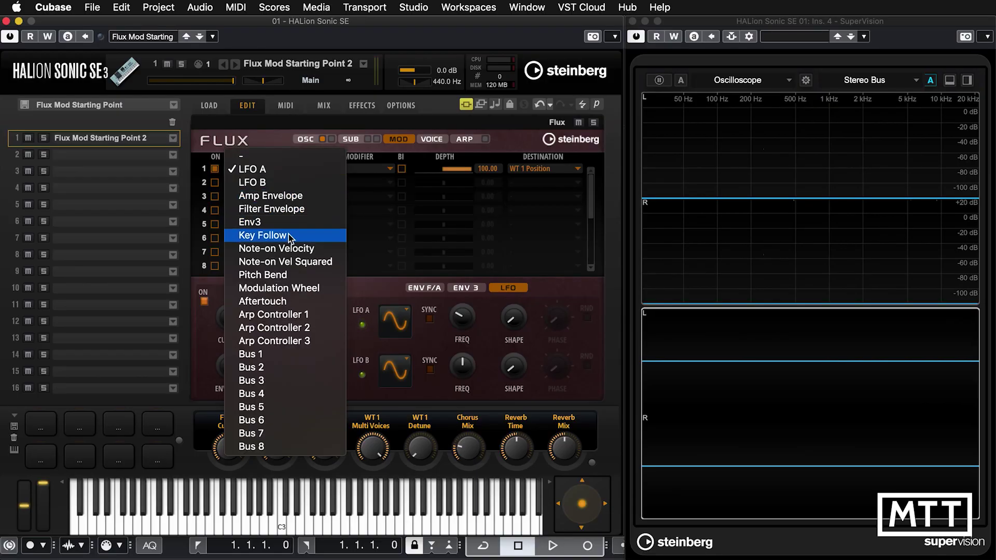
{"action": "left_click", "coordinate": [274, 357]}
Enable modulation rows 3 and 4 with LFO A and Env3 as their respective sources
{"action": "left_click", "coordinate": [215, 196]}
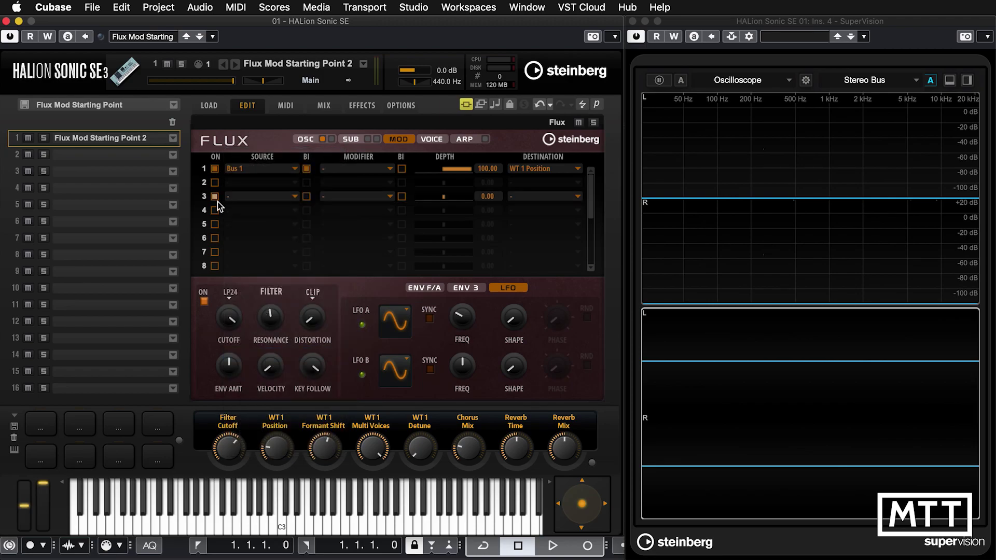
{"action": "left_click", "coordinate": [216, 210]}
{"action": "left_click", "coordinate": [241, 198]}
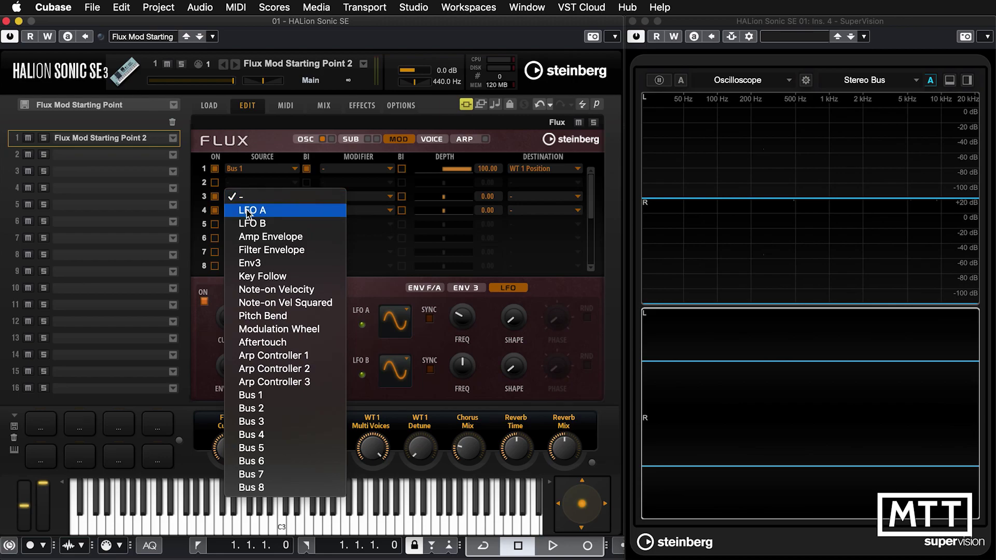
{"action": "left_click", "coordinate": [248, 211]}
{"action": "left_click", "coordinate": [253, 211]}
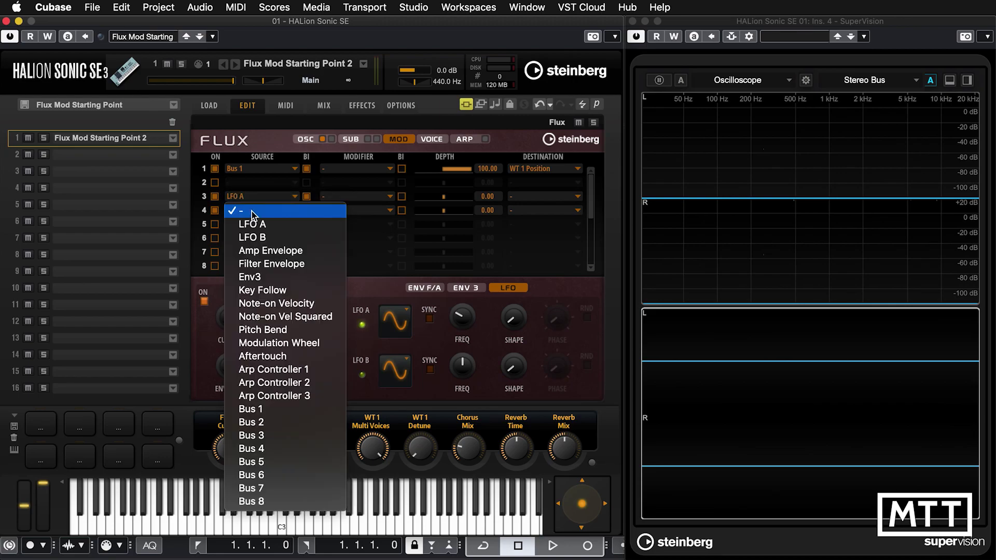
{"action": "left_click", "coordinate": [259, 278]}
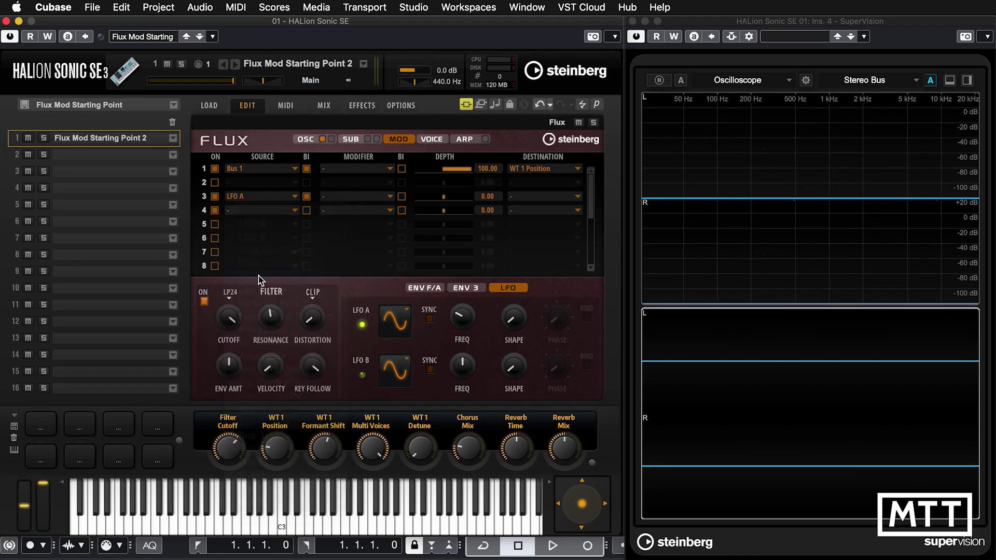
Set the depths of modulation rows 3 and 4 to about 52.38 and 73.81 and route both rows to Bus 1
{"action": "left_click", "coordinate": [458, 198]}
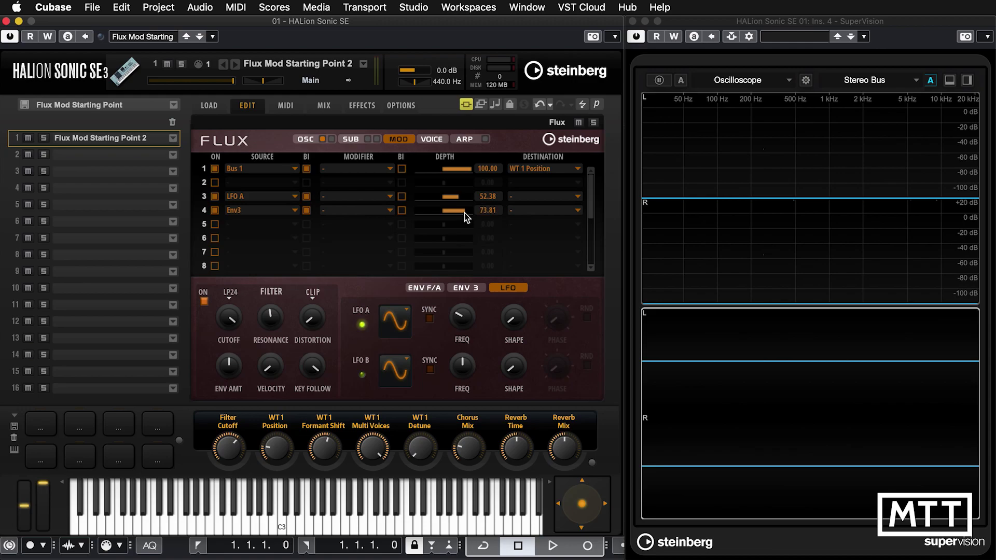
{"action": "left_click", "coordinate": [536, 198]}
{"action": "scroll", "coordinate": [545, 270], "scroll_direction": "down", "scroll_amount": 2}
{"action": "scroll", "coordinate": [545, 275], "scroll_direction": "down", "scroll_amount": 5}
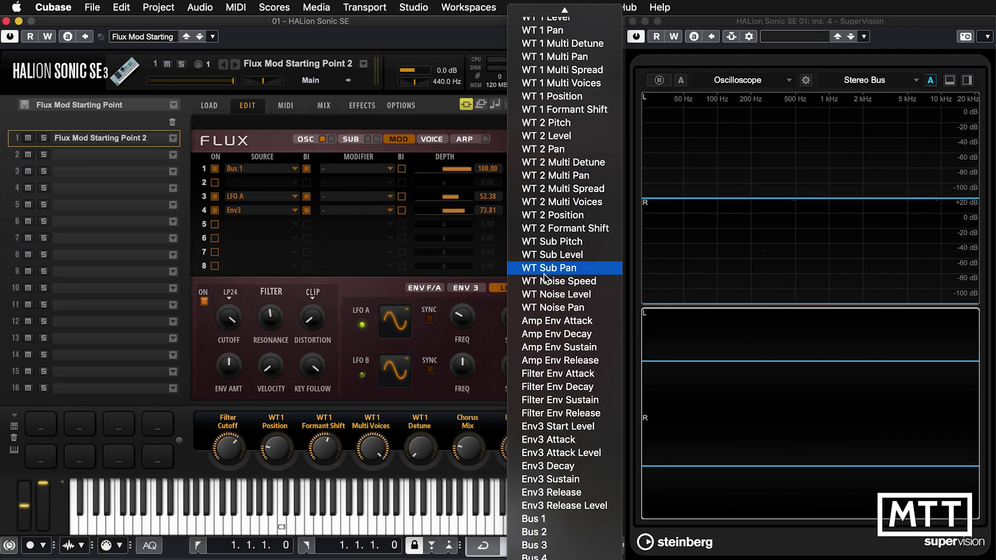
{"action": "left_click", "coordinate": [542, 519]}
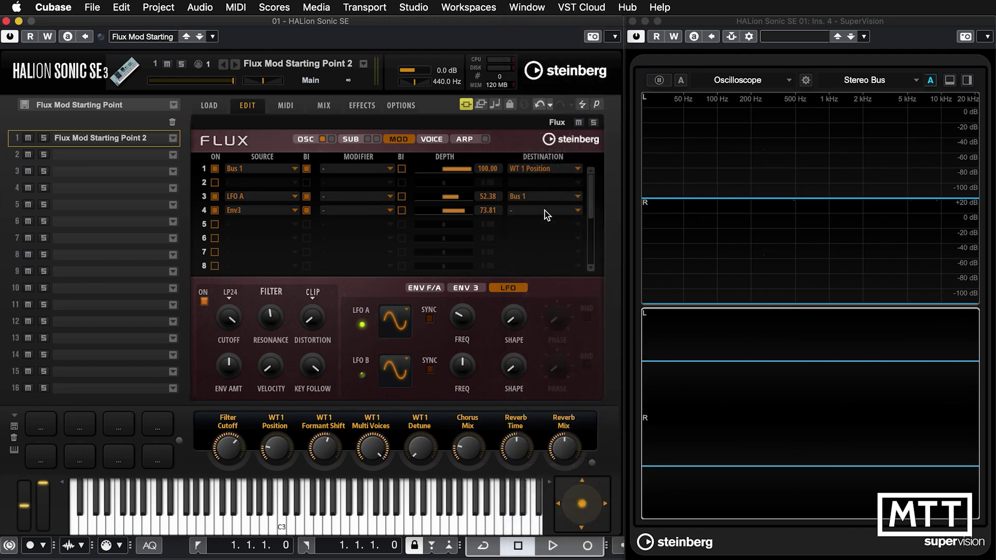
{"action": "left_click", "coordinate": [527, 211]}
{"action": "scroll", "coordinate": [526, 213], "scroll_direction": "down", "scroll_amount": 7}
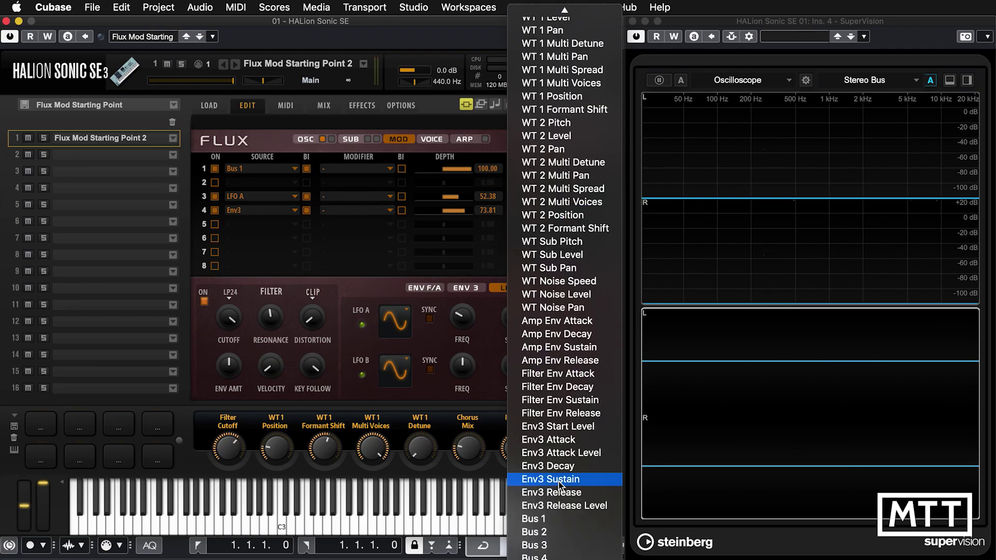
{"action": "left_click", "coordinate": [545, 520]}
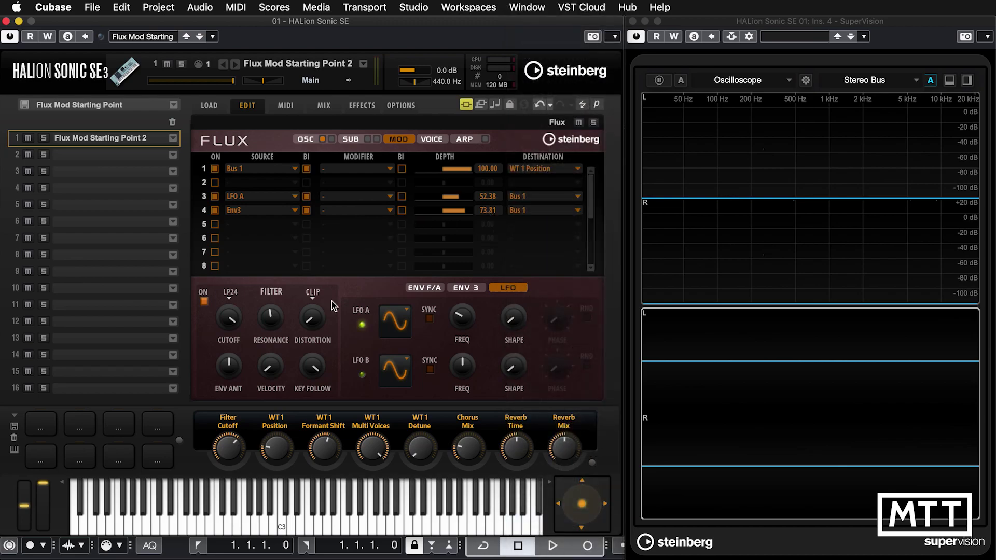
Review the Env 3 and LFO settings and lengthen Env 3's attack time slightly
{"action": "left_click", "coordinate": [468, 289]}
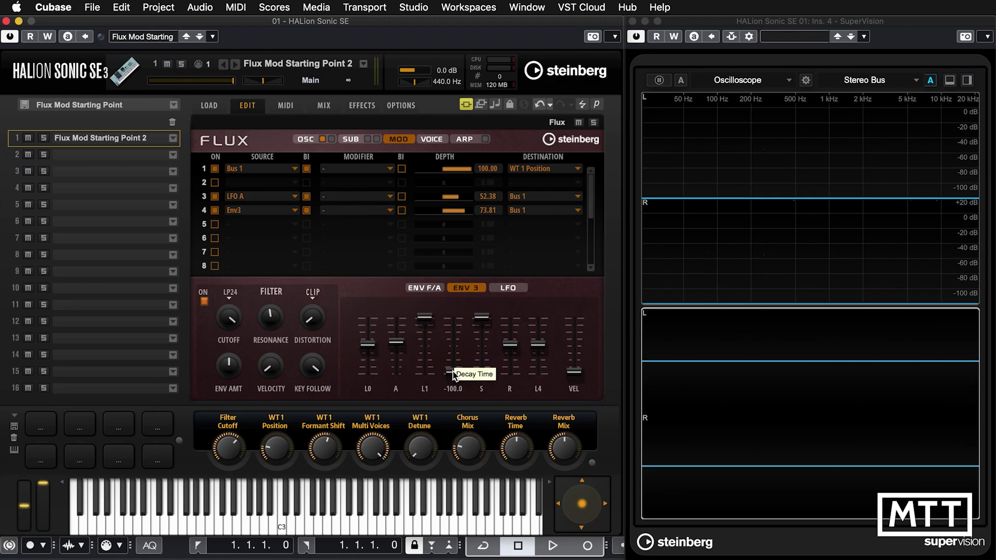
{"action": "left_click", "coordinate": [501, 289]}
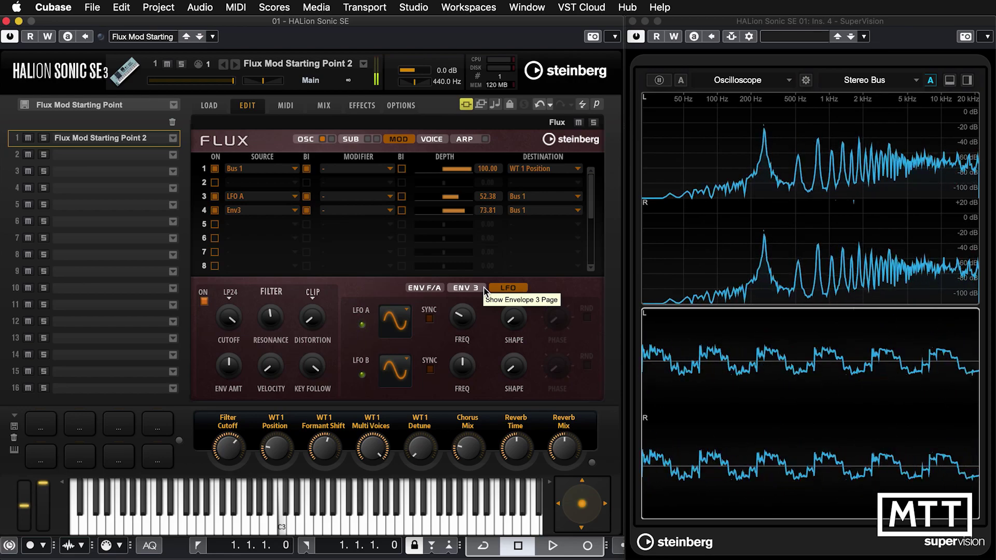
{"action": "left_click", "coordinate": [469, 291]}
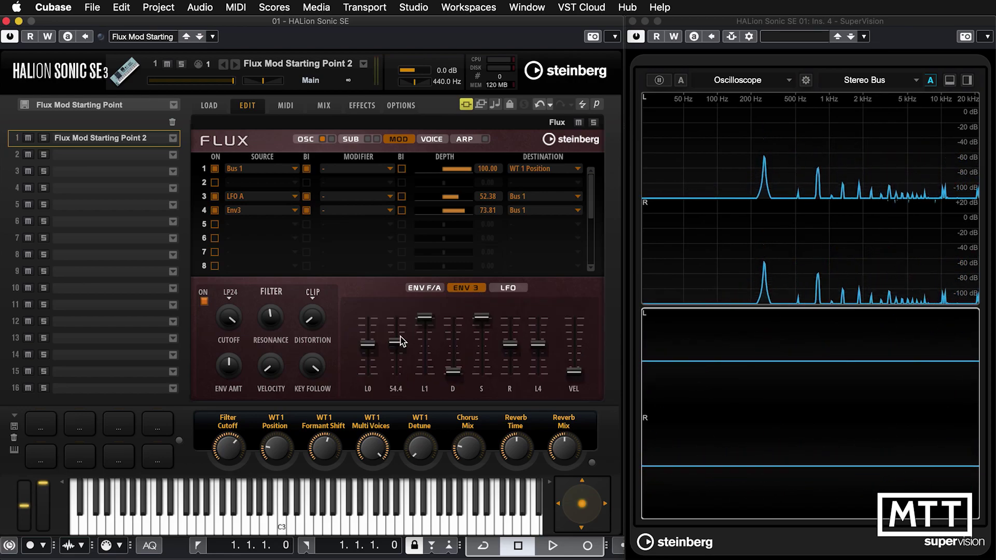
{"action": "left_click_drag", "start_coordinate": [399, 345], "coordinate": [398, 335]}
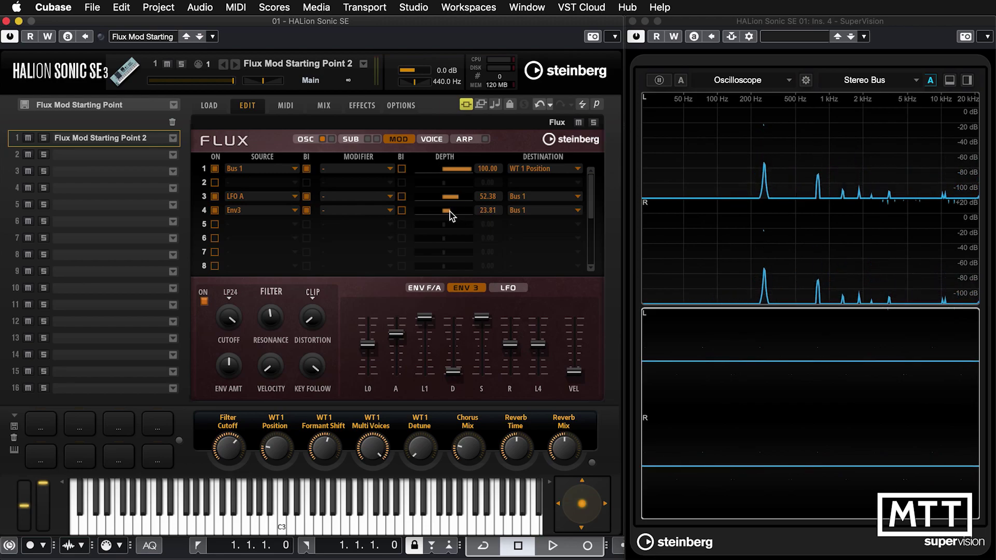
Try different depth balances between modulation rows 3 and 4, ending with LFO A at 26.19 and Env3 at 69.05
{"action": "scroll", "coordinate": [449, 210], "scroll_direction": "up", "scroll_amount": 1}
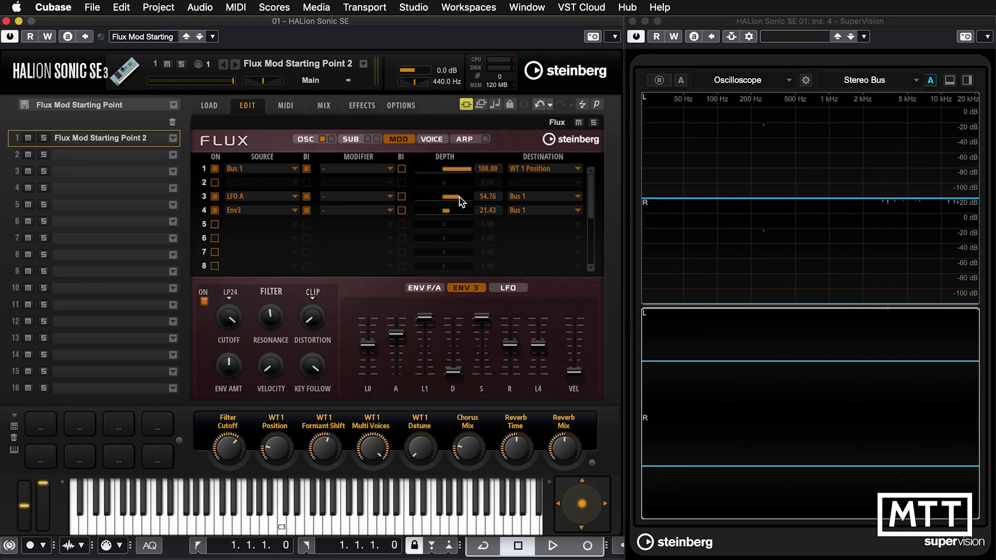
{"action": "left_click_drag", "start_coordinate": [456, 197], "coordinate": [473, 201]}
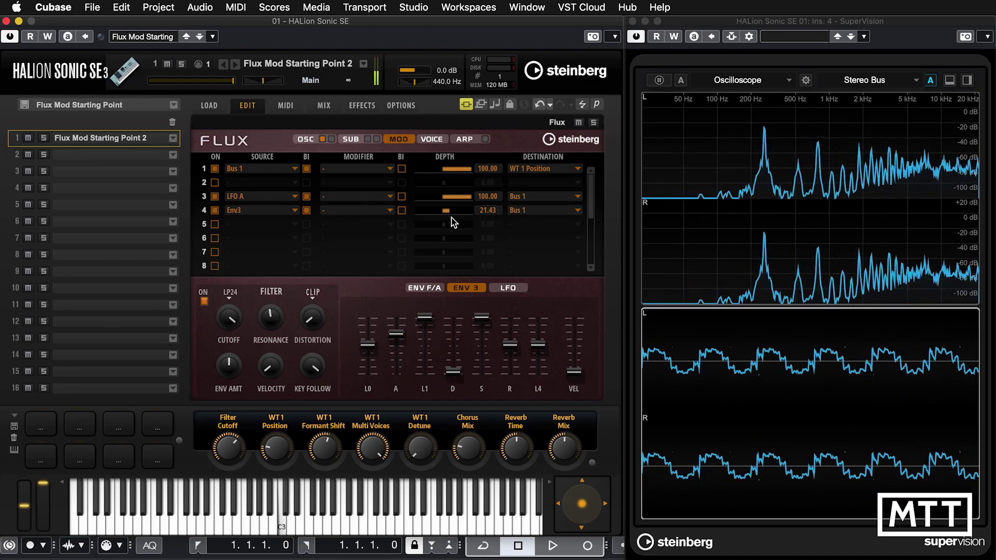
{"action": "mouse_move", "coordinate": [451, 218]}
{"action": "left_mouse_down"}
{"action": "mouse_move", "coordinate": [472, 205]}
{"action": "mouse_move", "coordinate": [453, 200]}
{"action": "left_mouse_up"}
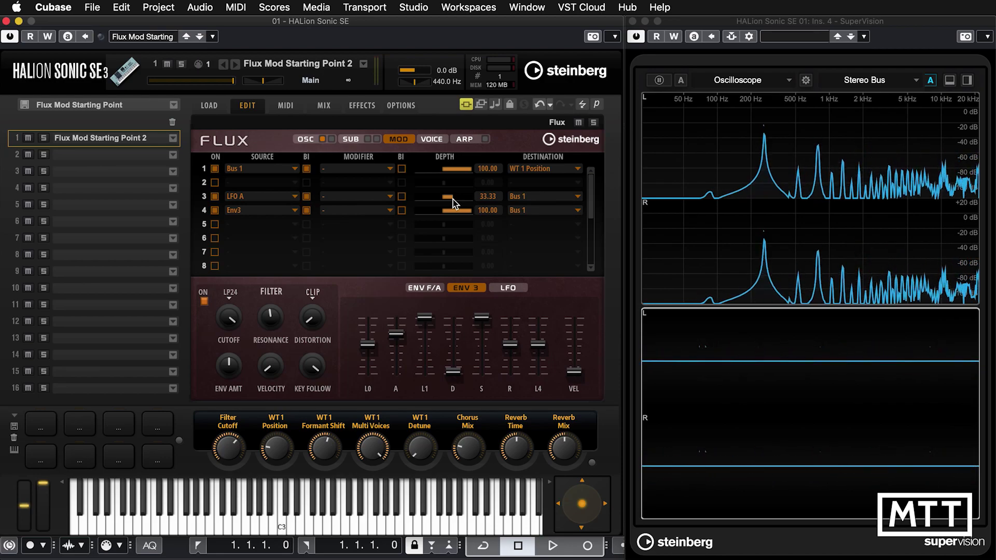
{"action": "left_click_drag", "start_coordinate": [451, 199], "coordinate": [471, 199]}
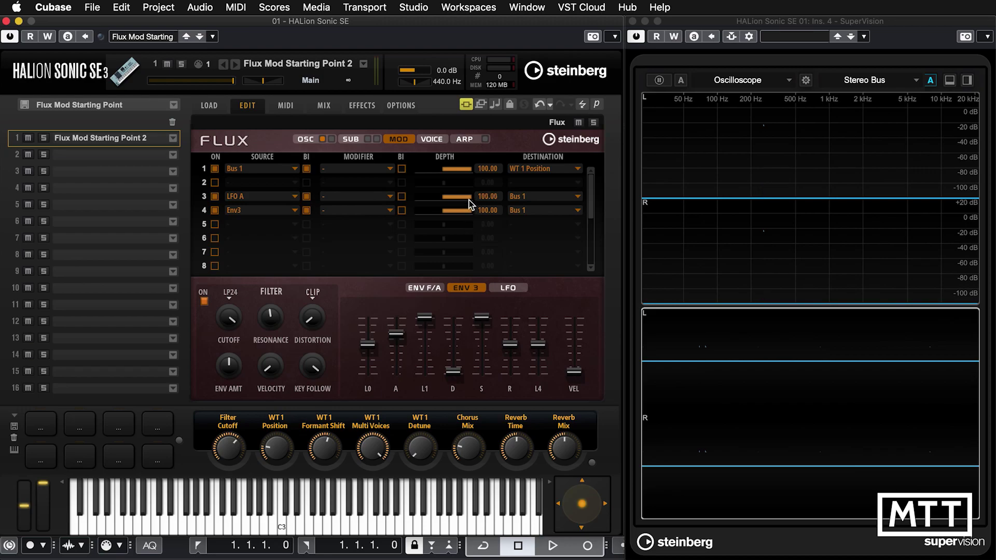
{"action": "left_click_drag", "start_coordinate": [458, 200], "coordinate": [450, 200]}
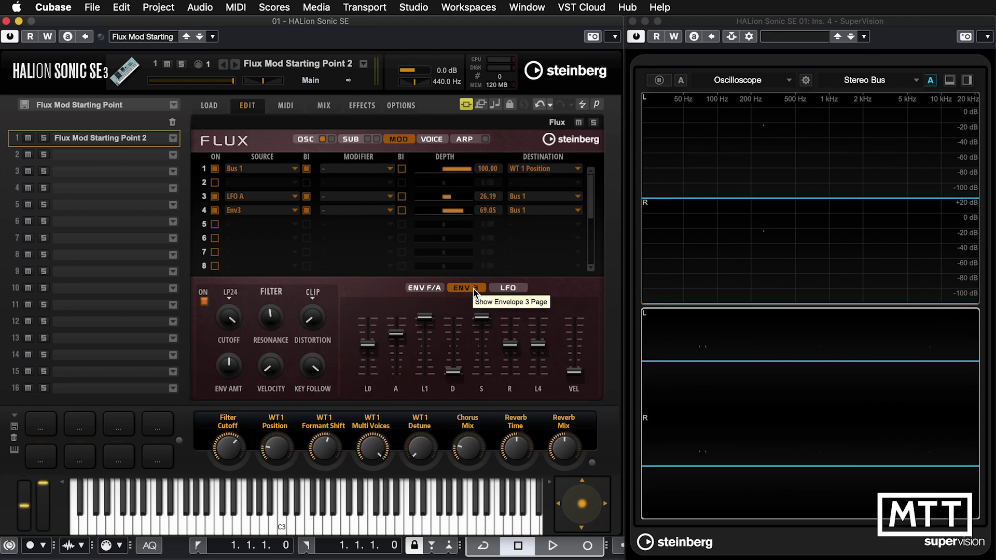
Lengthen Env 3's decay time and lower its sustain level to the minimum
{"action": "mouse_move", "coordinate": [426, 329]}
{"action": "left_click_drag", "start_coordinate": [451, 372], "coordinate": [480, 368]}
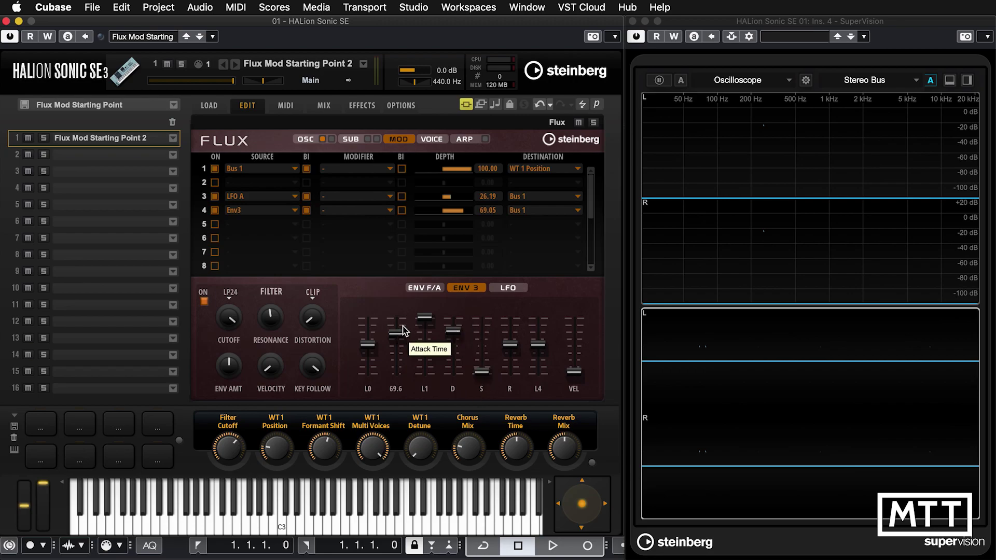
{"action": "mouse_move", "coordinate": [433, 316]}
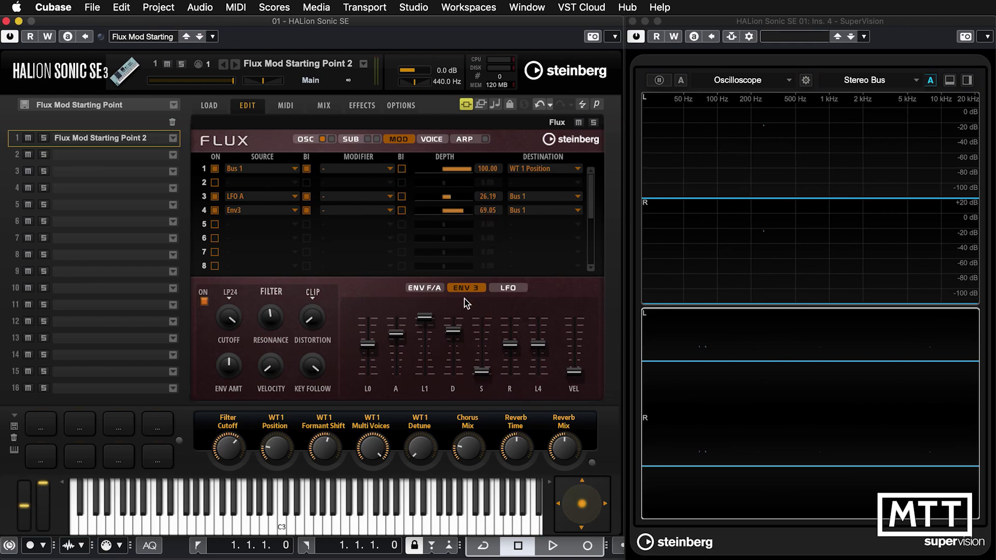
{"action": "mouse_move", "coordinate": [485, 307]}
Raise LFO A's frequency and increase the depth of modulation row 3 to about 47.62
{"action": "left_click", "coordinate": [507, 288]}
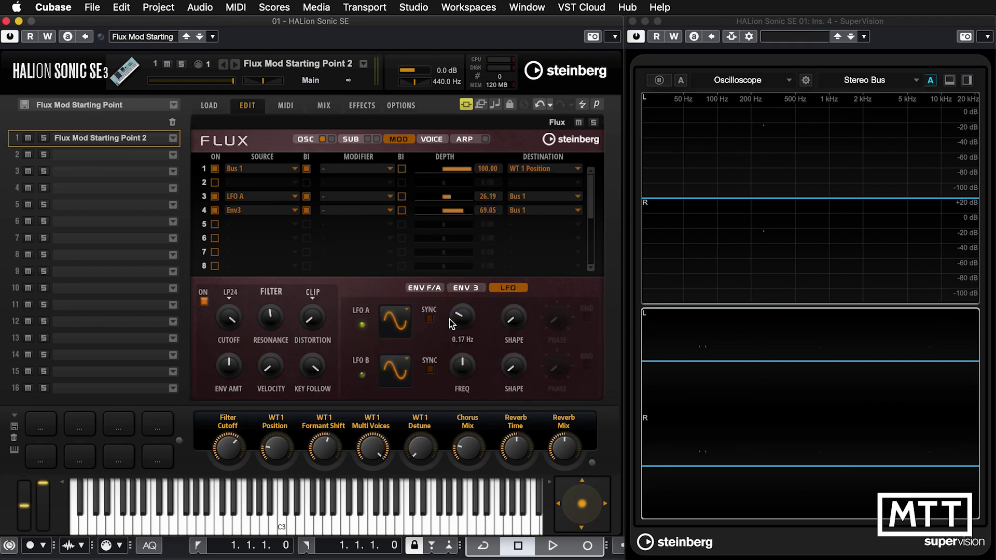
{"action": "left_click_drag", "start_coordinate": [456, 313], "coordinate": [459, 303]}
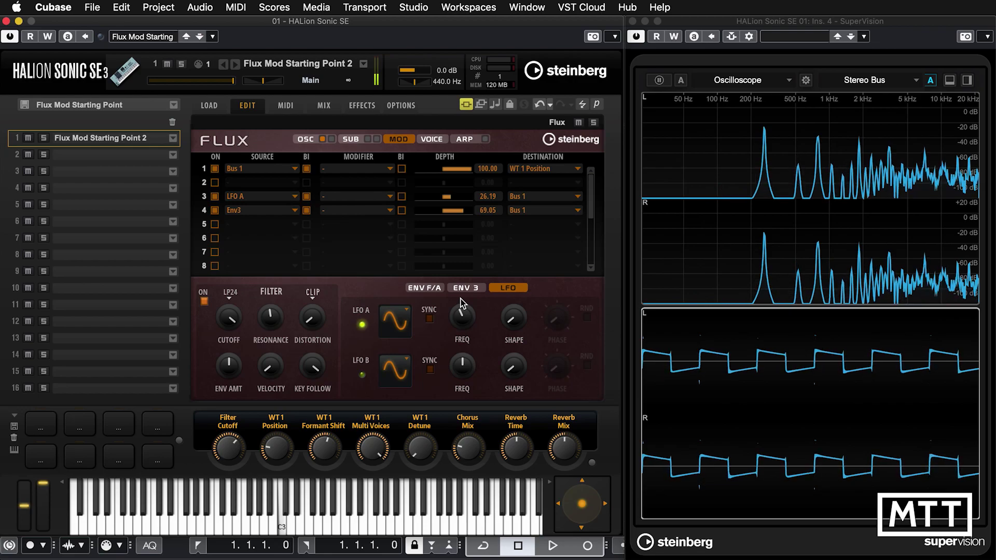
{"action": "left_click_drag", "start_coordinate": [463, 306], "coordinate": [456, 282]}
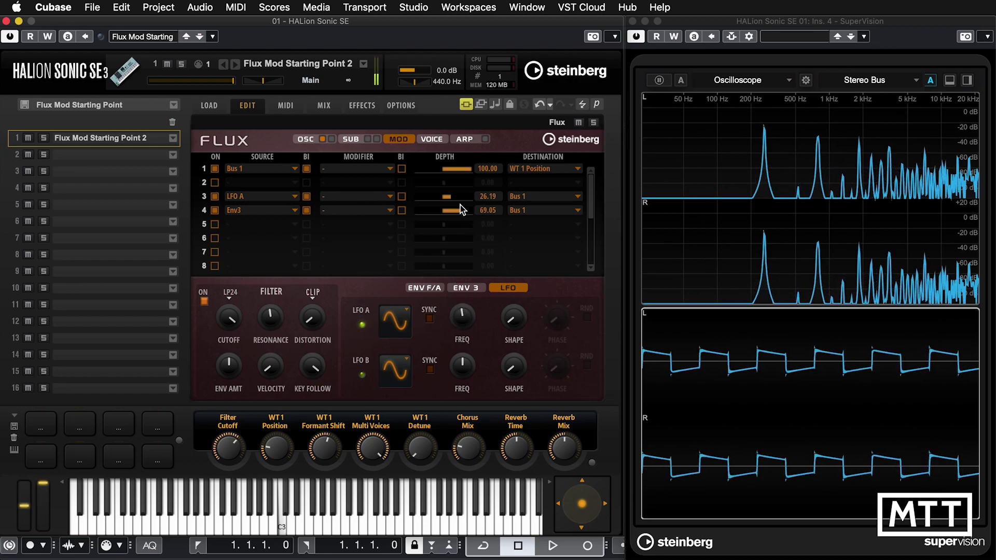
{"action": "left_click_drag", "start_coordinate": [450, 204], "coordinate": [461, 203]}
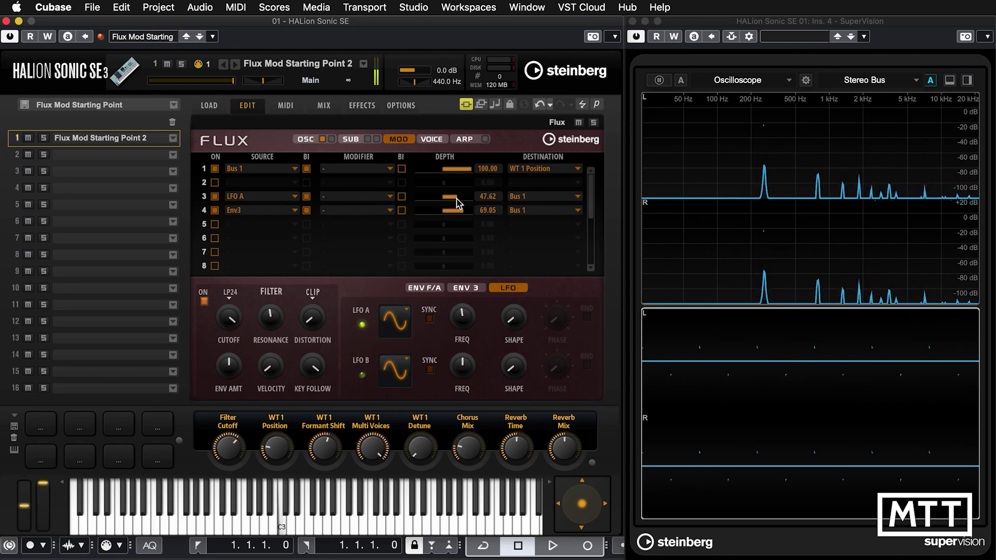
Raise Env 3's sustain level to its midpoint and reduce modulation row 3's depth to 16.67
{"action": "left_click", "coordinate": [311, 141]}
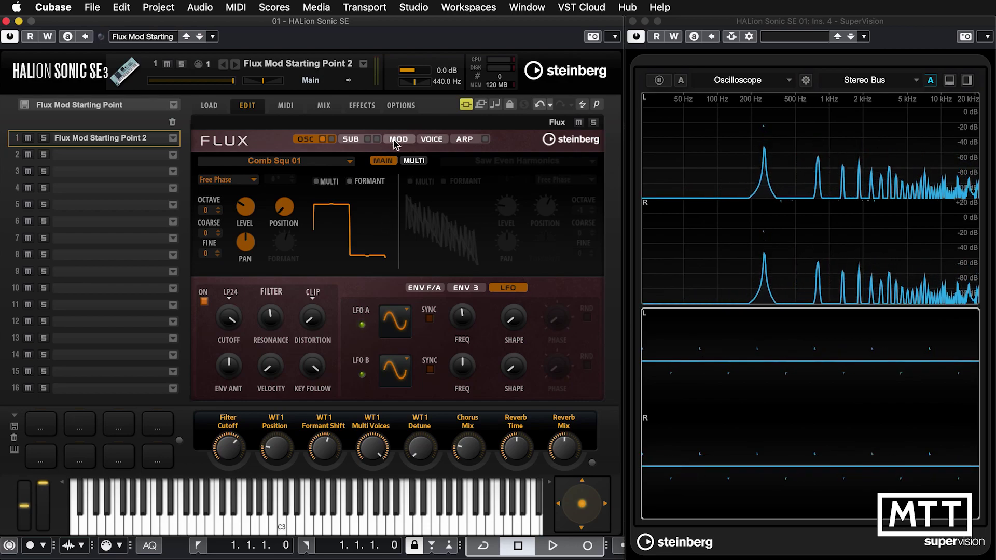
{"action": "left_click", "coordinate": [467, 288]}
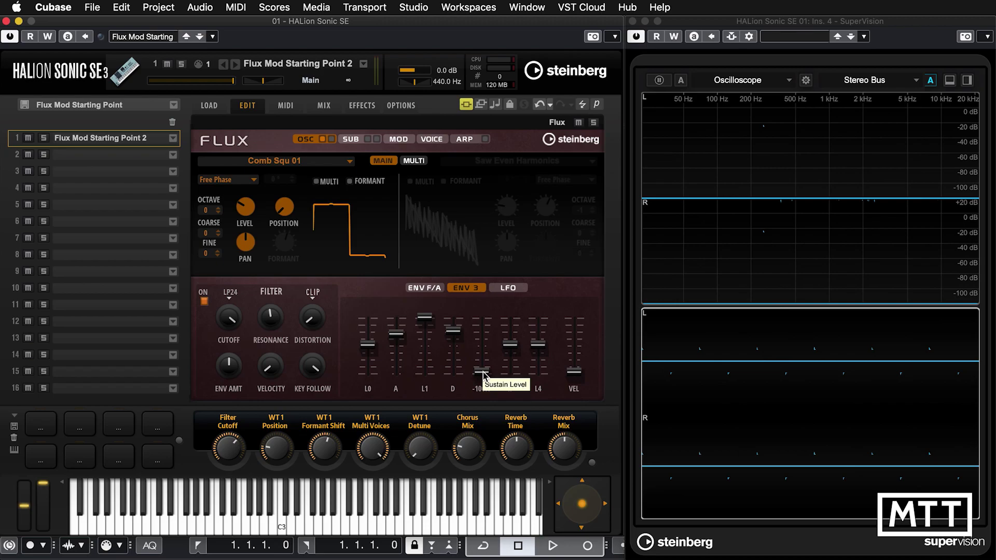
{"action": "left_click_drag", "start_coordinate": [484, 373], "coordinate": [484, 343]}
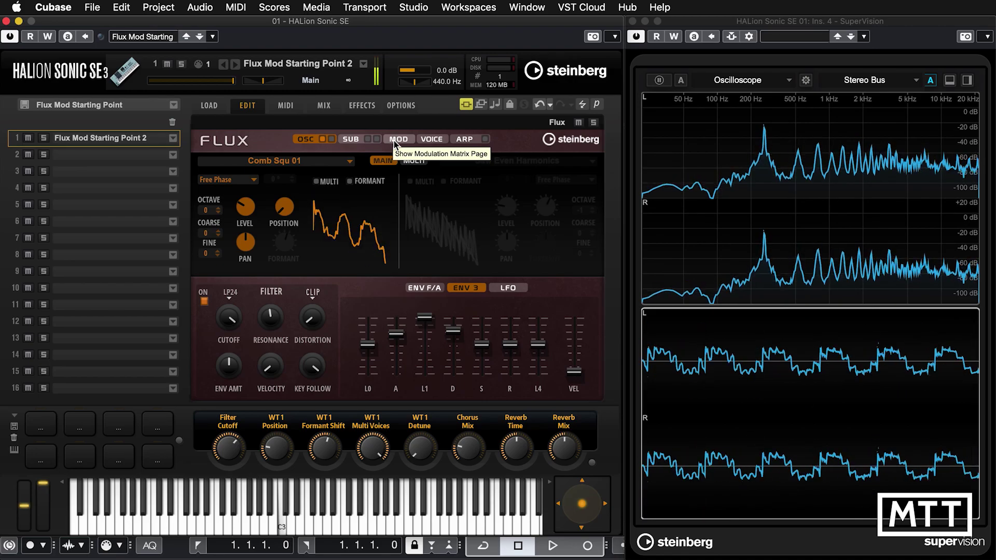
{"action": "left_click", "coordinate": [394, 141]}
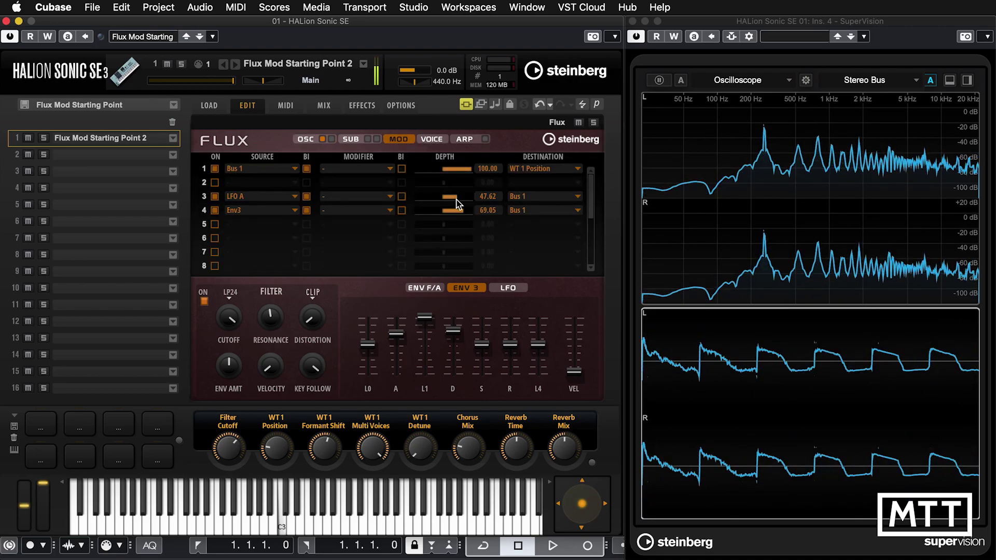
{"action": "left_click_drag", "start_coordinate": [453, 198], "coordinate": [447, 198]}
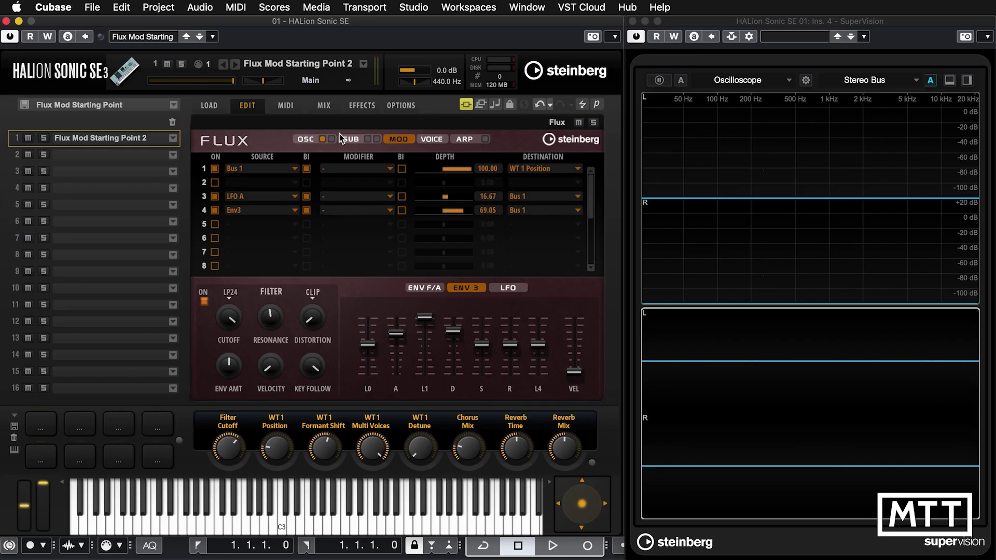
Switch on the second oscillator and turn off its Multi mode
{"action": "left_click", "coordinate": [332, 139]}
{"action": "left_click", "coordinate": [306, 138]}
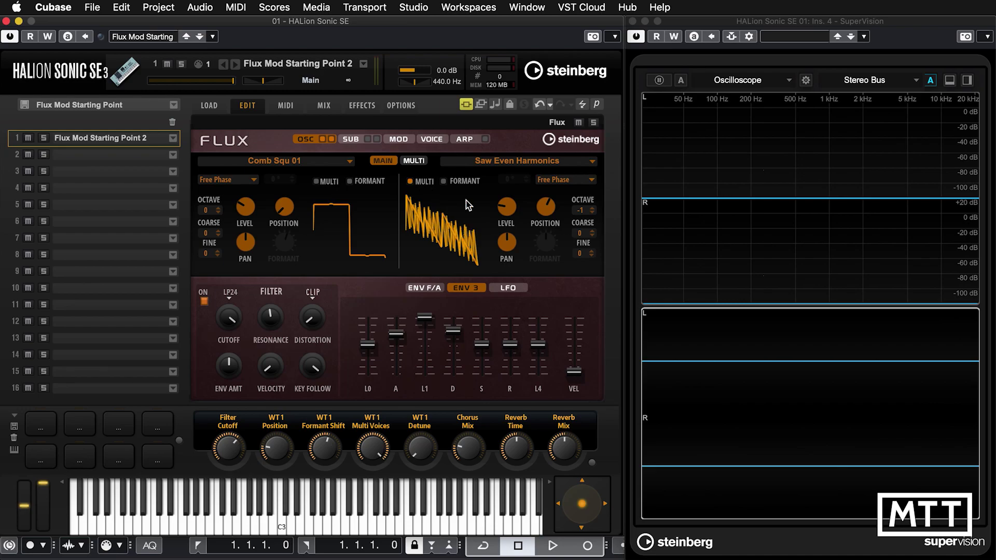
{"action": "left_click", "coordinate": [411, 181]}
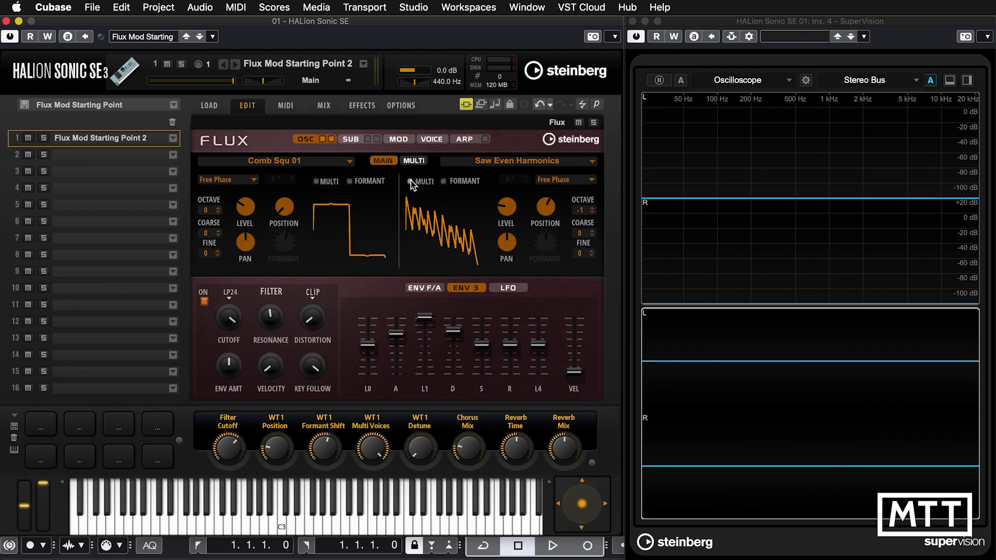
Enable modulation row 2 and route Bus 1 to WT 2 Position with a depth of about -69.05
{"action": "left_click", "coordinate": [397, 140]}
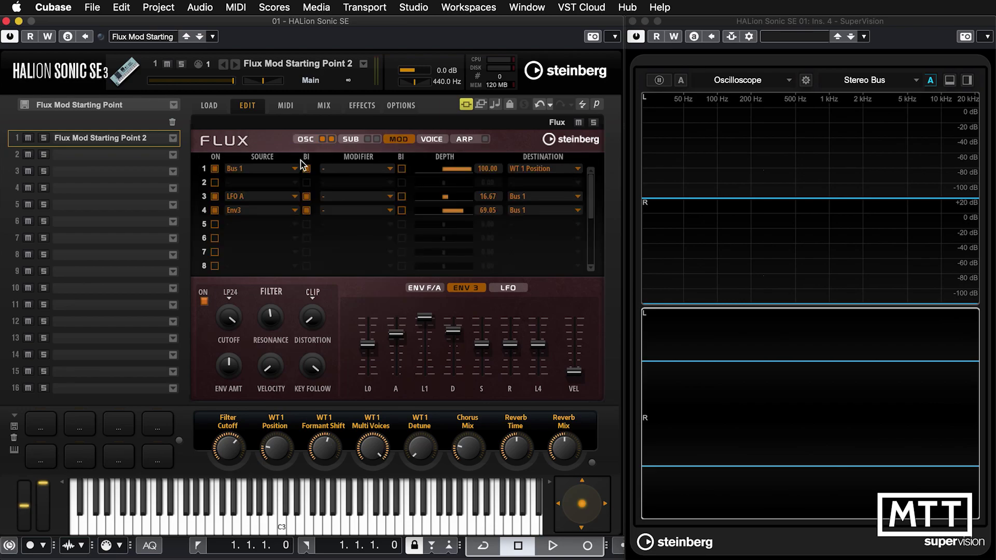
{"action": "left_click", "coordinate": [215, 182]}
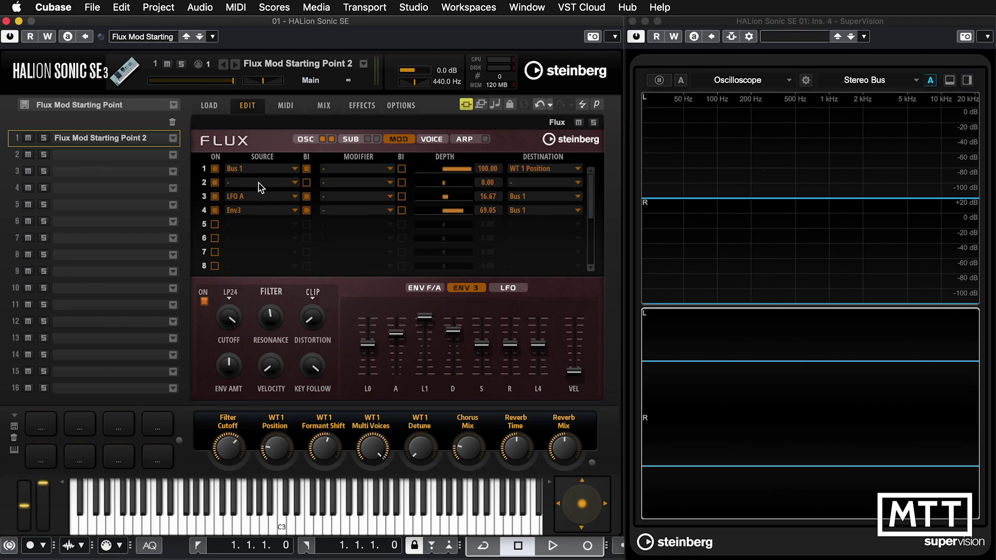
{"action": "left_click", "coordinate": [260, 184]}
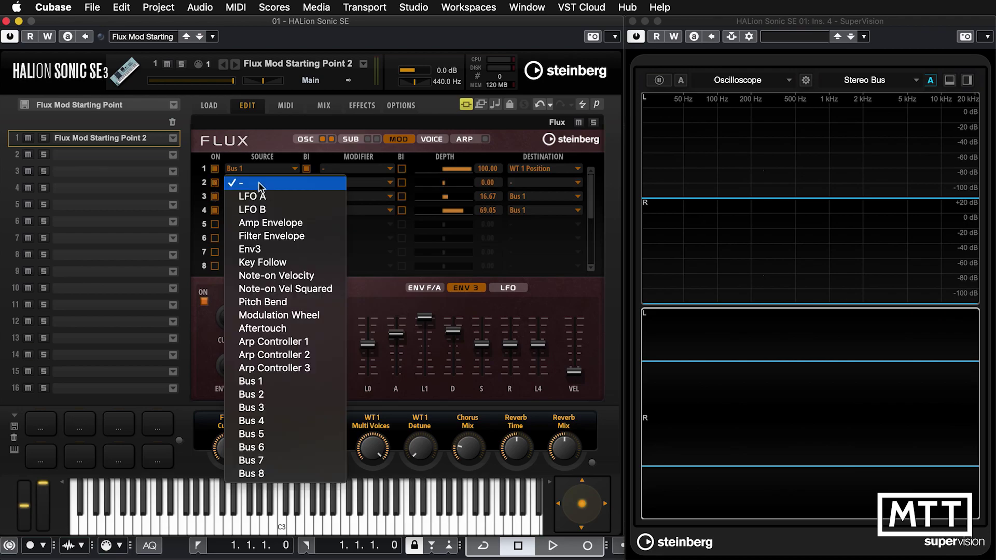
{"action": "left_click", "coordinate": [251, 382]}
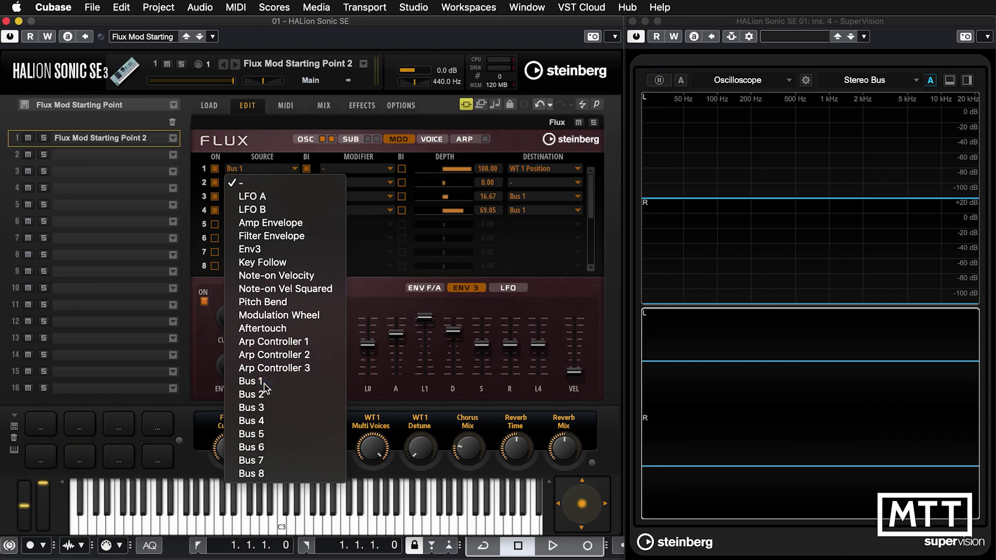
{"action": "left_click", "coordinate": [539, 185]}
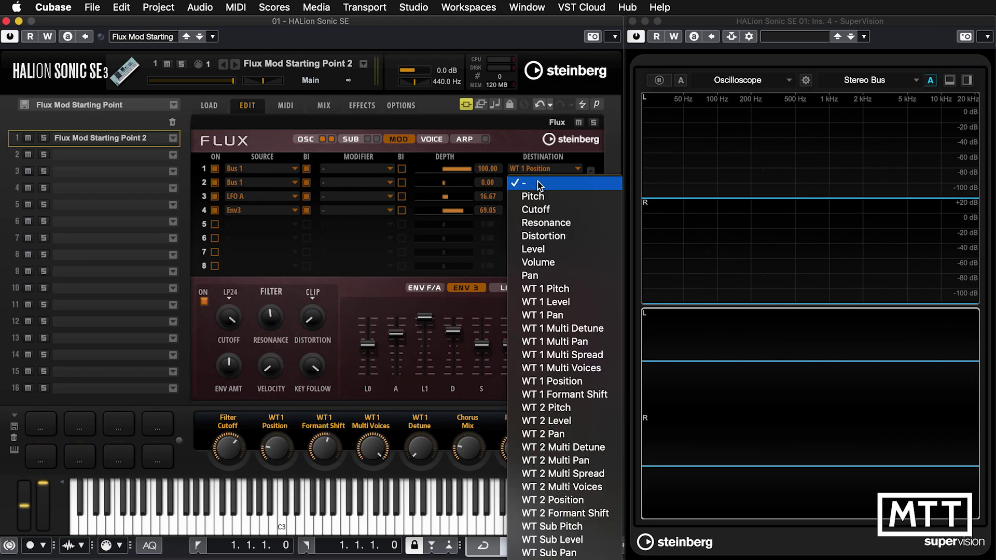
{"action": "scroll", "coordinate": [552, 239], "scroll_direction": "down", "scroll_amount": 8}
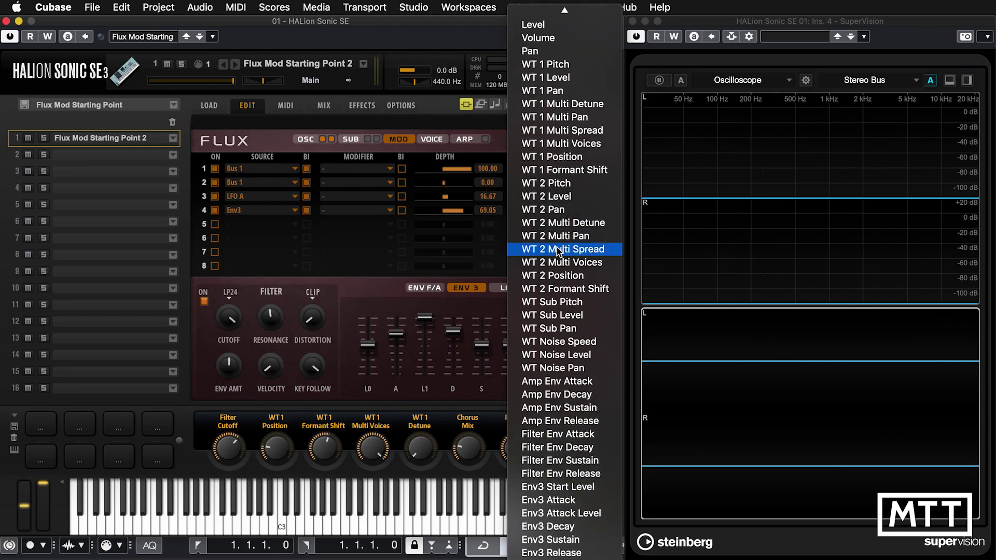
{"action": "left_click", "coordinate": [559, 275]}
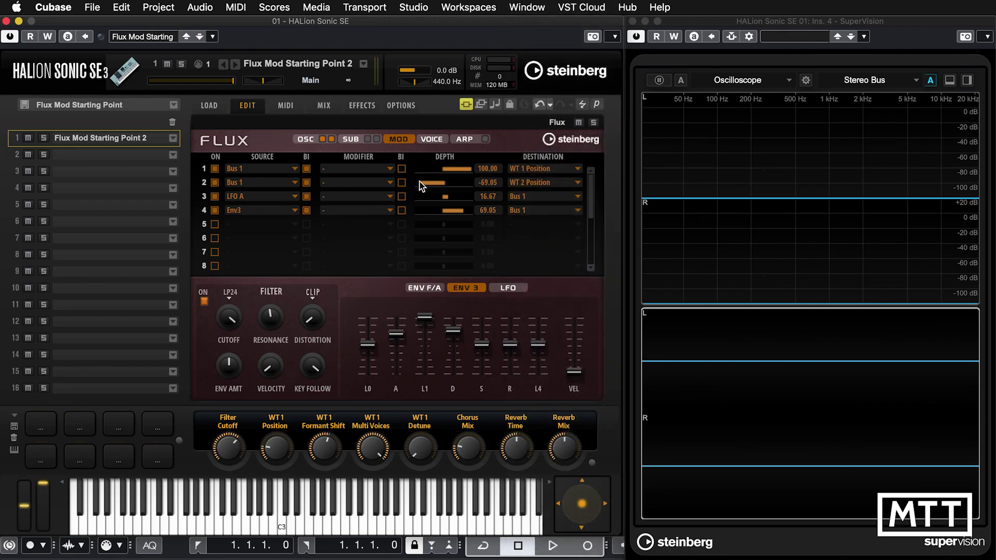
Raise the second oscillator's wavetable position to its maximum of 100
{"action": "left_click", "coordinate": [310, 139]}
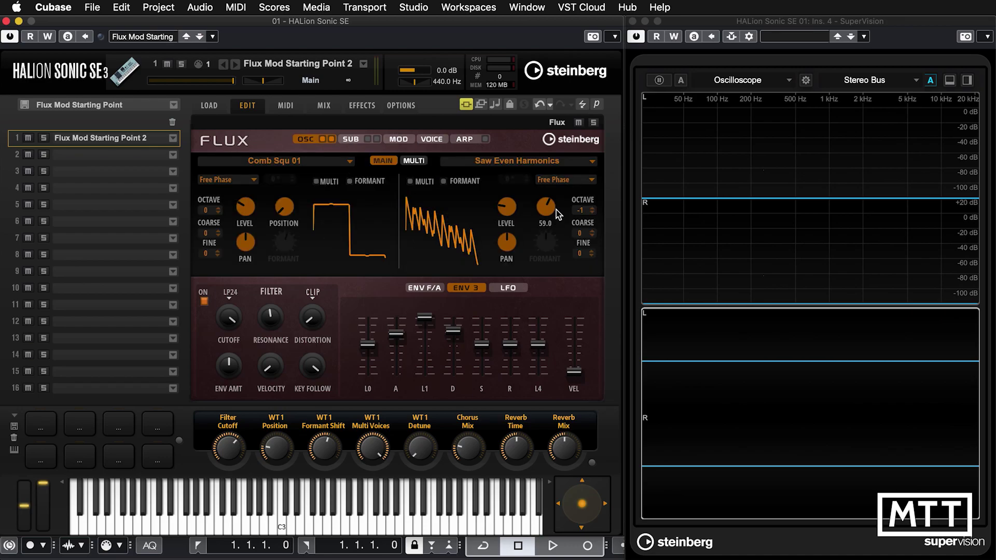
{"action": "left_click_drag", "start_coordinate": [545, 168], "coordinate": [551, 132]}
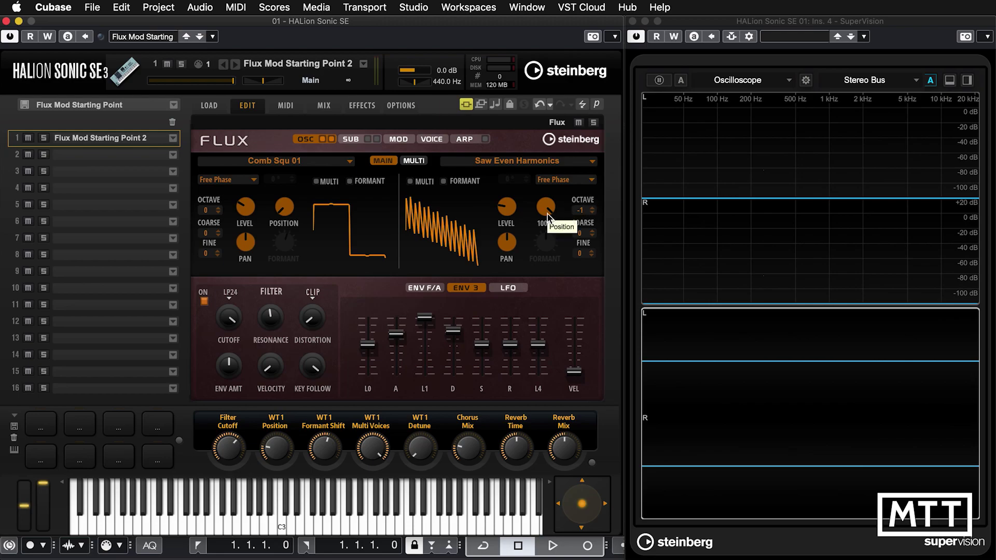
{"action": "left_click_drag", "start_coordinate": [547, 213], "coordinate": [537, 157]}
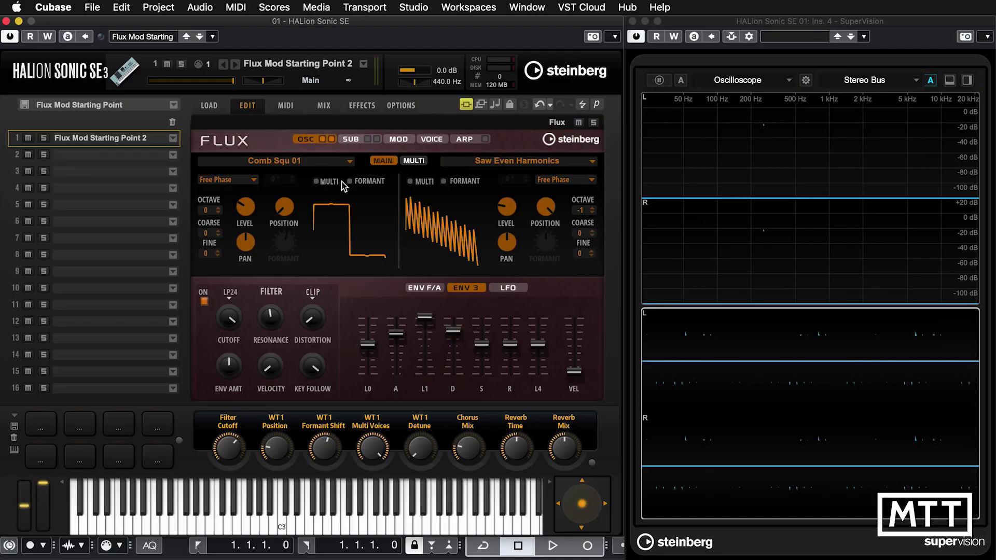
Turn on Multi mode for the first oscillator and switch off the second oscillator
{"action": "left_click", "coordinate": [316, 181]}
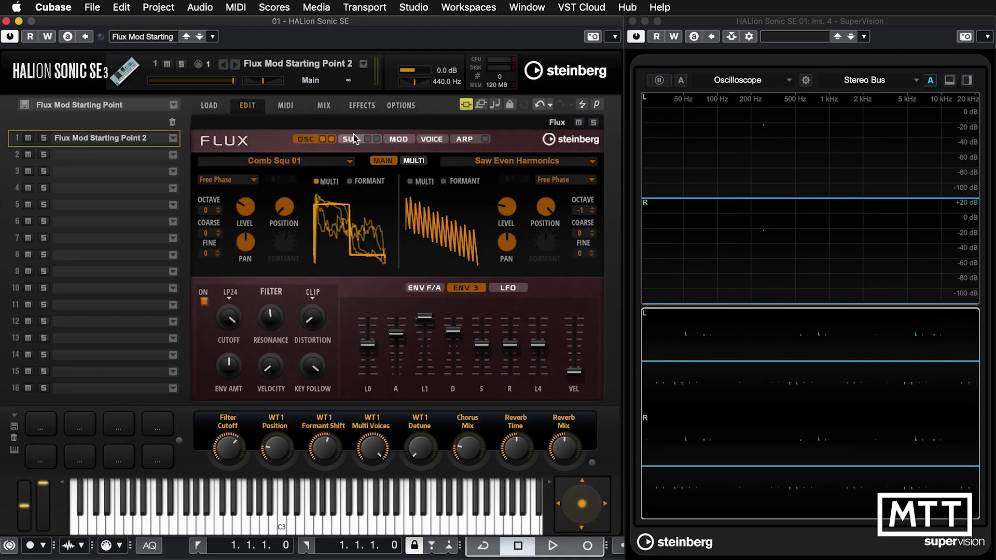
{"action": "left_click", "coordinate": [332, 139]}
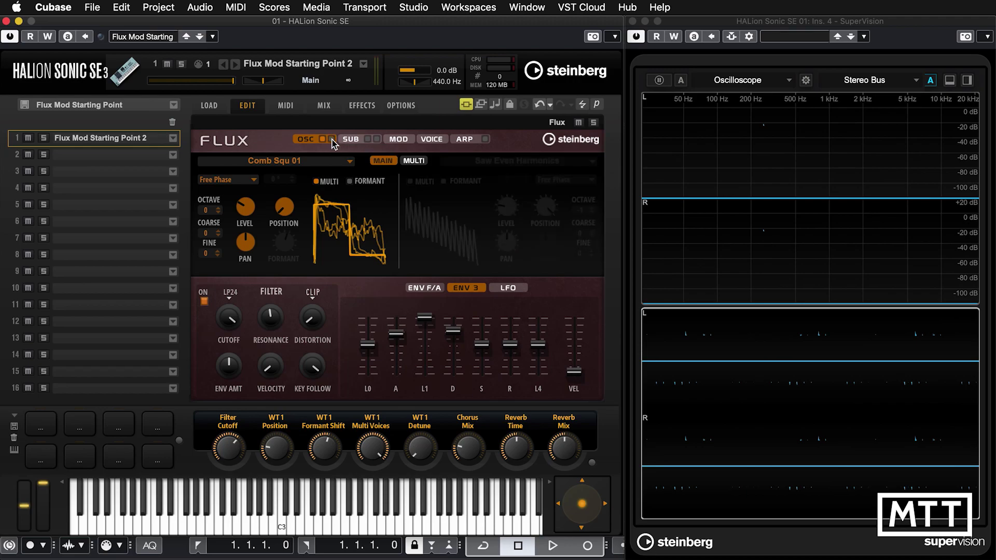
Adjust the first oscillator's Multi settings, bringing its spread down to around the middle of the range
{"action": "left_click", "coordinate": [408, 161]}
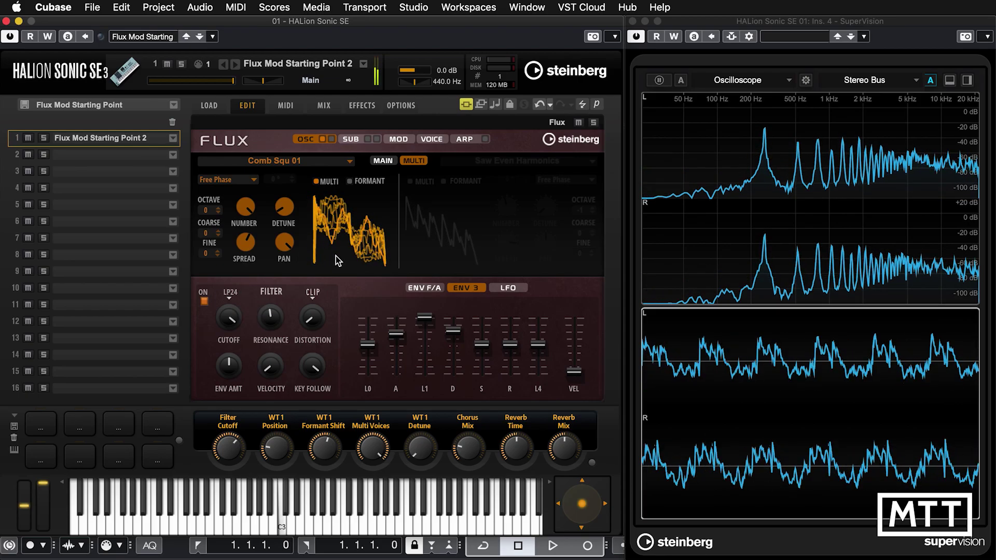
{"action": "mouse_move", "coordinate": [288, 251]}
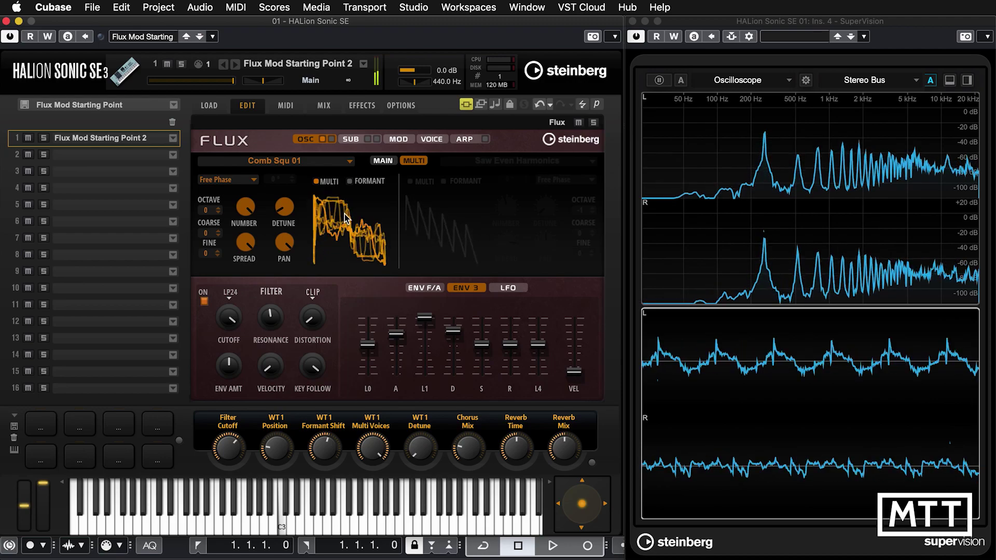
{"action": "left_click_drag", "start_coordinate": [241, 262], "coordinate": [241, 304]}
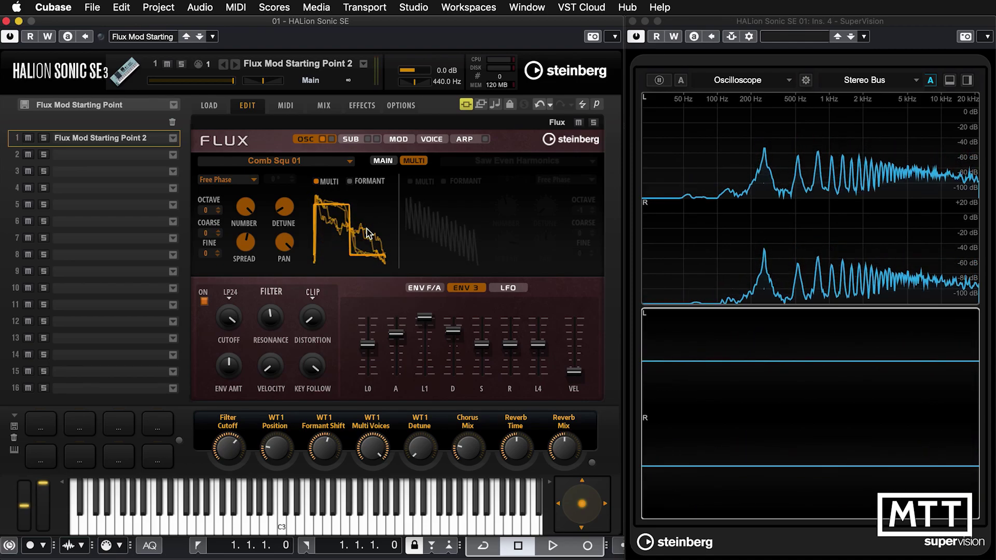
Switch the second oscillator back on and enable its Multi mode
{"action": "left_click", "coordinate": [332, 138]}
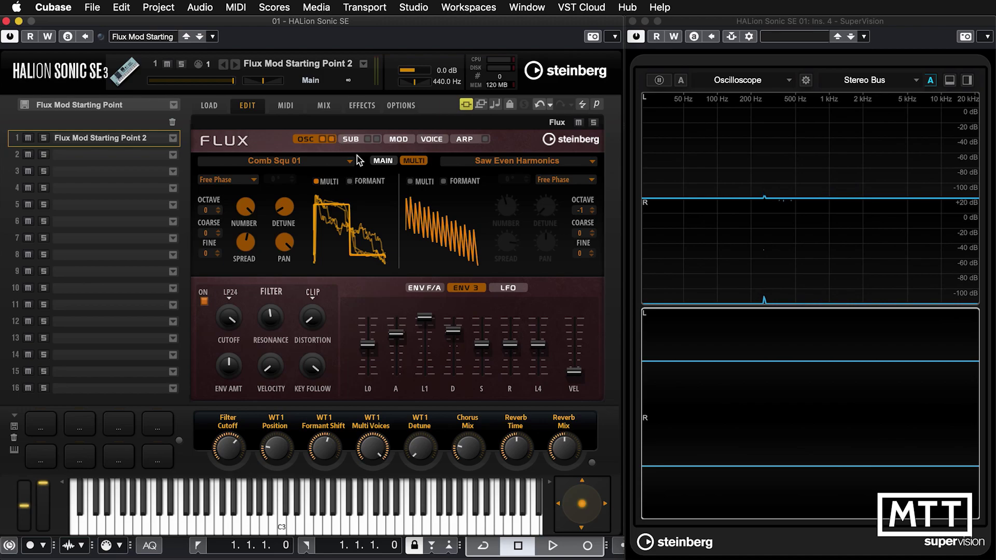
{"action": "left_click", "coordinate": [410, 181]}
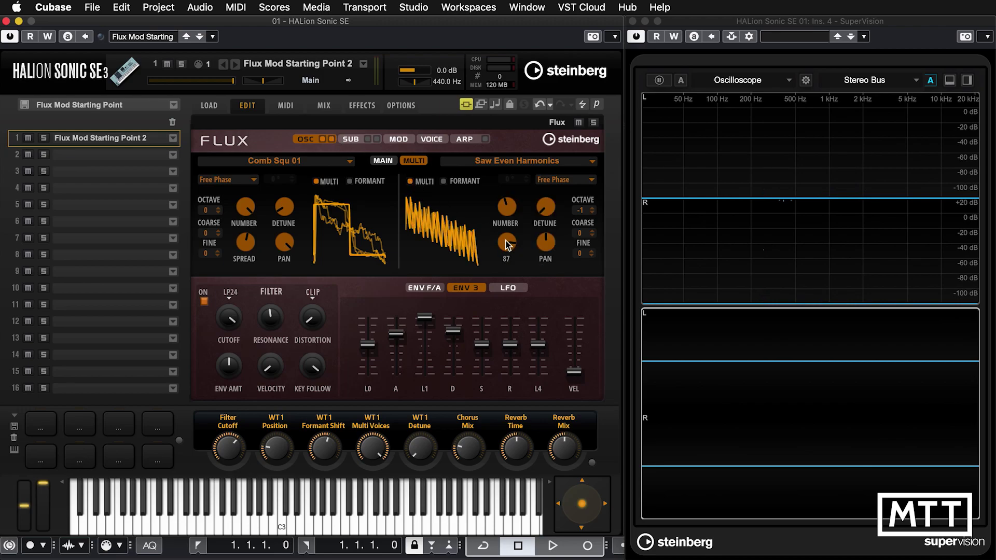
Lower the second oscillator's Multi spread and display the LFO settings
{"action": "left_click_drag", "start_coordinate": [506, 241], "coordinate": [502, 303]}
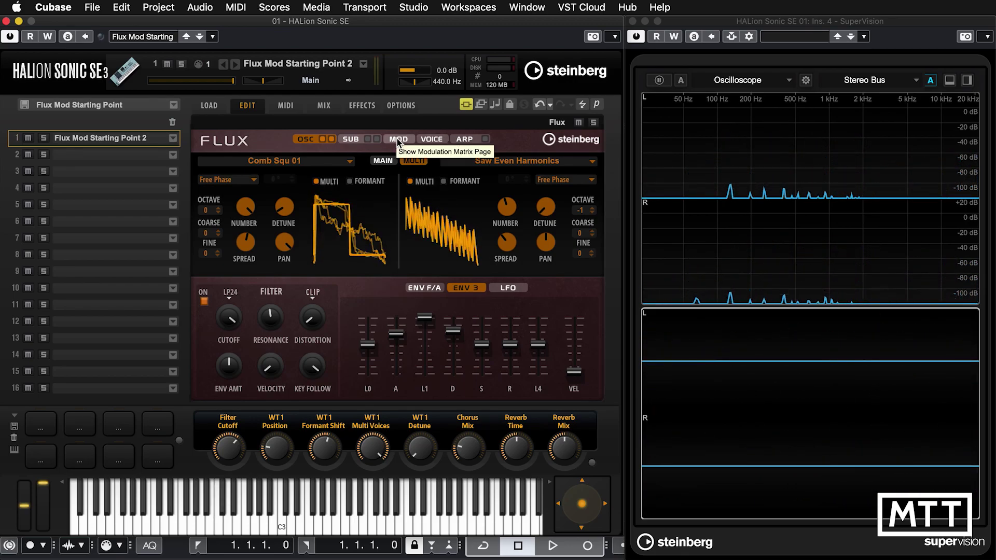
{"action": "left_click", "coordinate": [508, 288]}
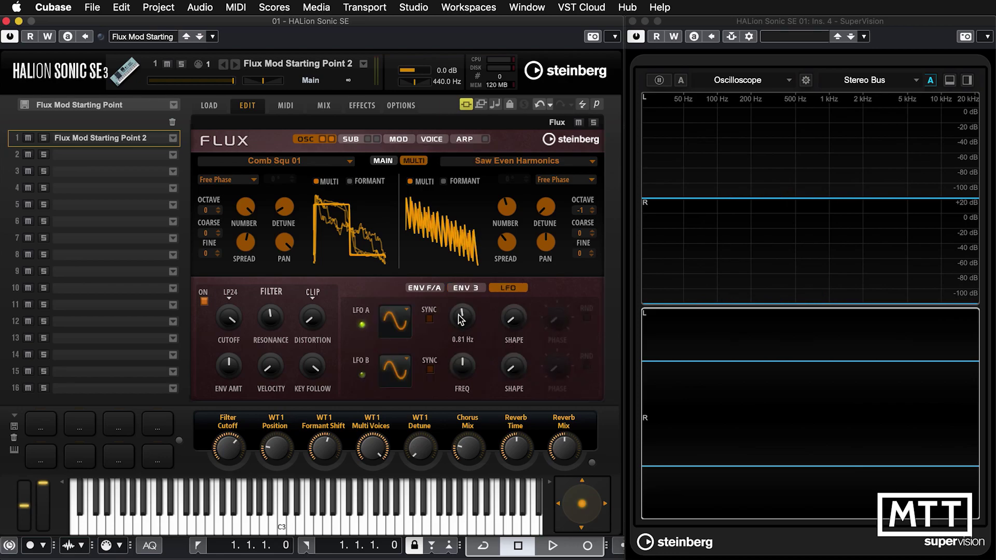
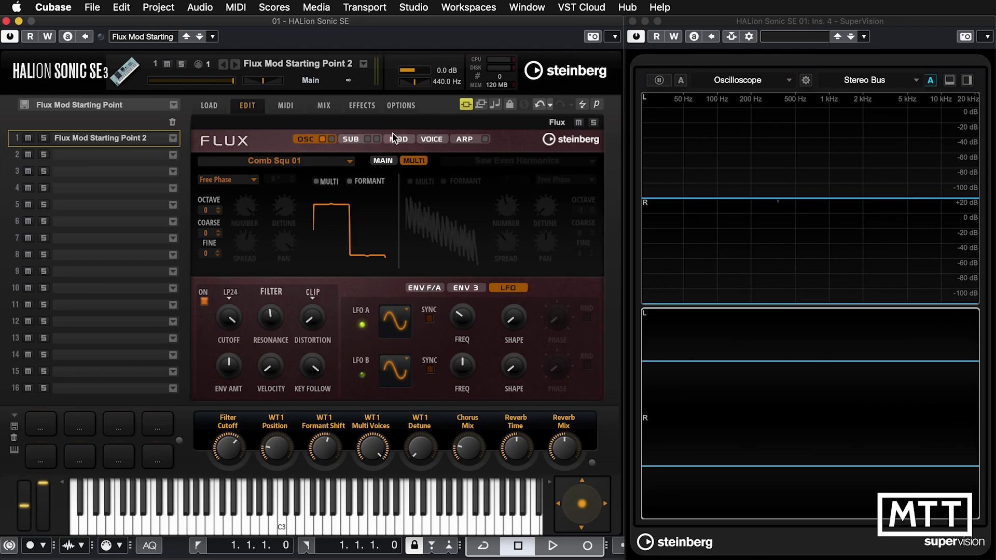
Set the modifier of the Env3 row in the modulation matrix to Modulation Wheel
{"action": "left_click", "coordinate": [396, 139]}
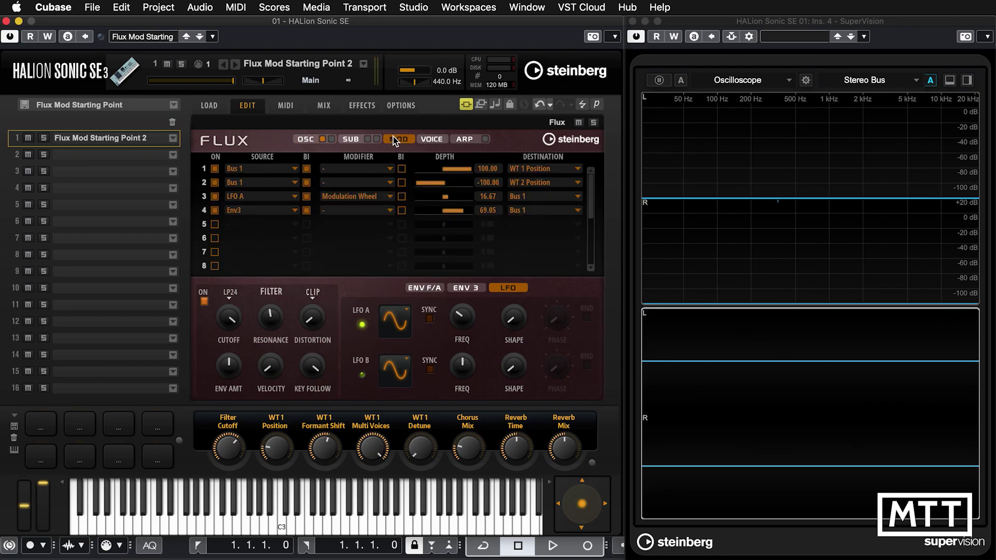
{"action": "left_click", "coordinate": [369, 213]}
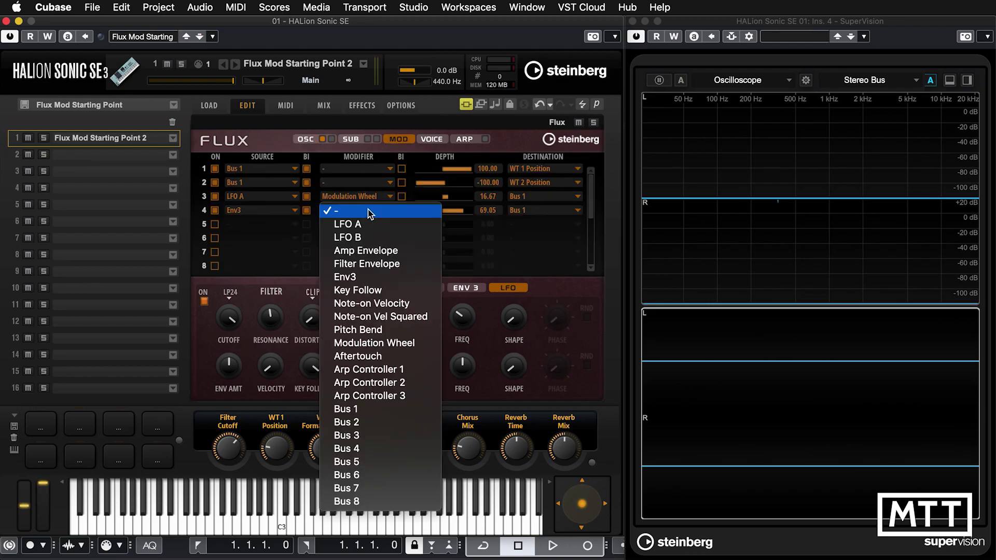
{"action": "left_click", "coordinate": [370, 344]}
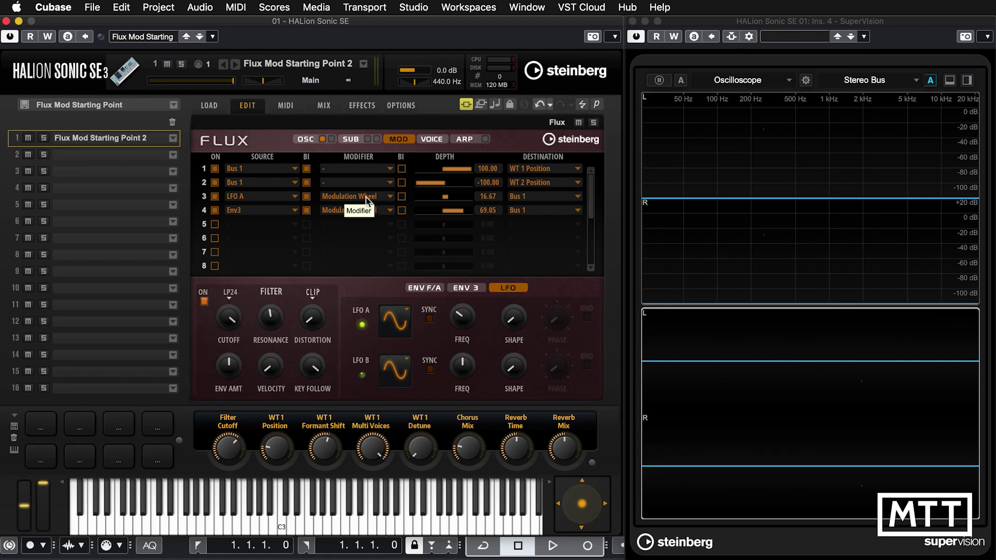
Change the modifiers of the LFO A and Env3 rows in the modulation matrix to LFO B
{"action": "left_click", "coordinate": [367, 199]}
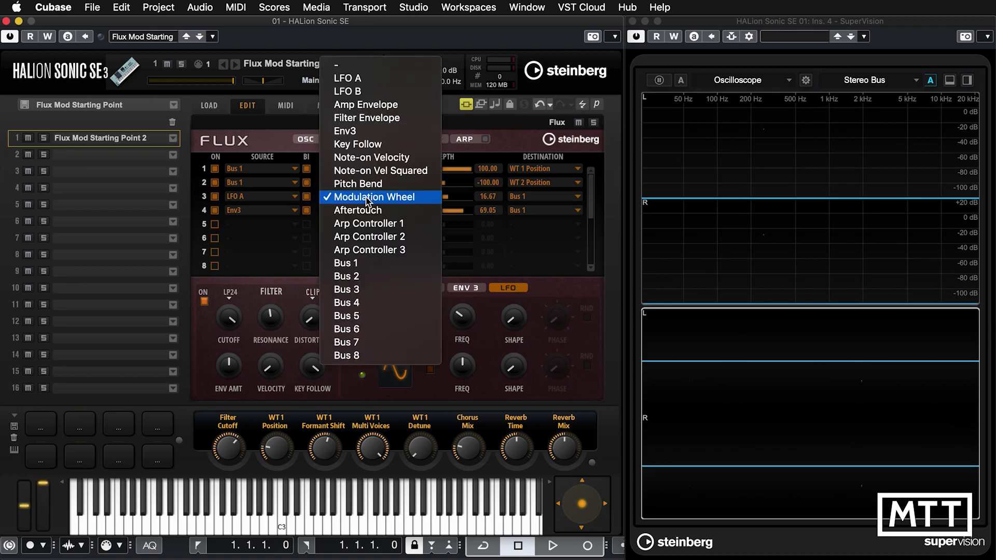
{"action": "left_click", "coordinate": [359, 94]}
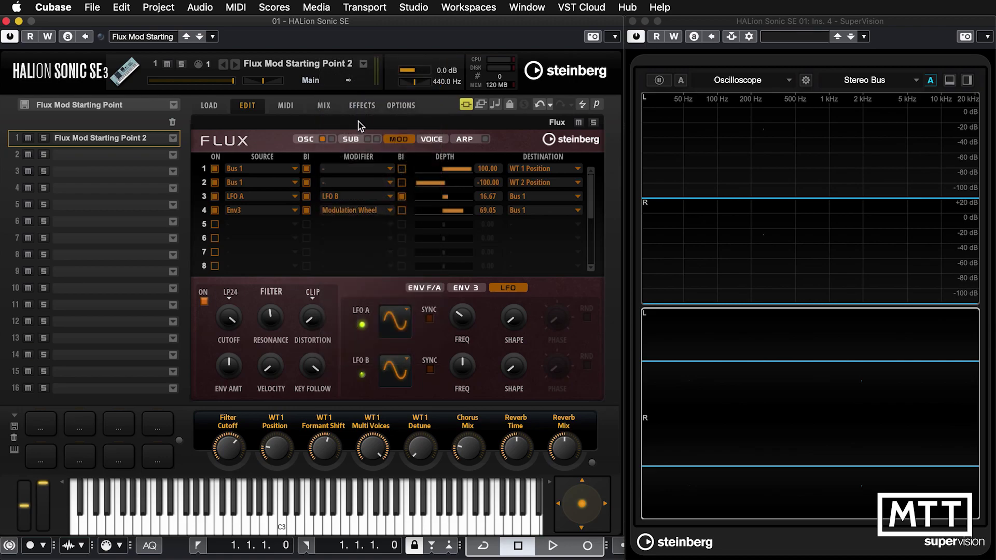
{"action": "left_click", "coordinate": [364, 212]}
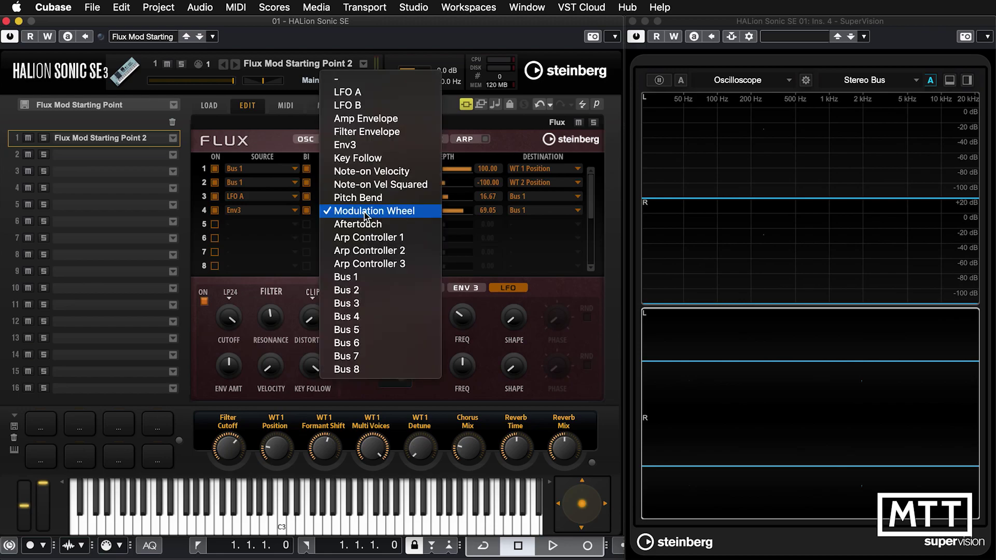
{"action": "left_click", "coordinate": [354, 107]}
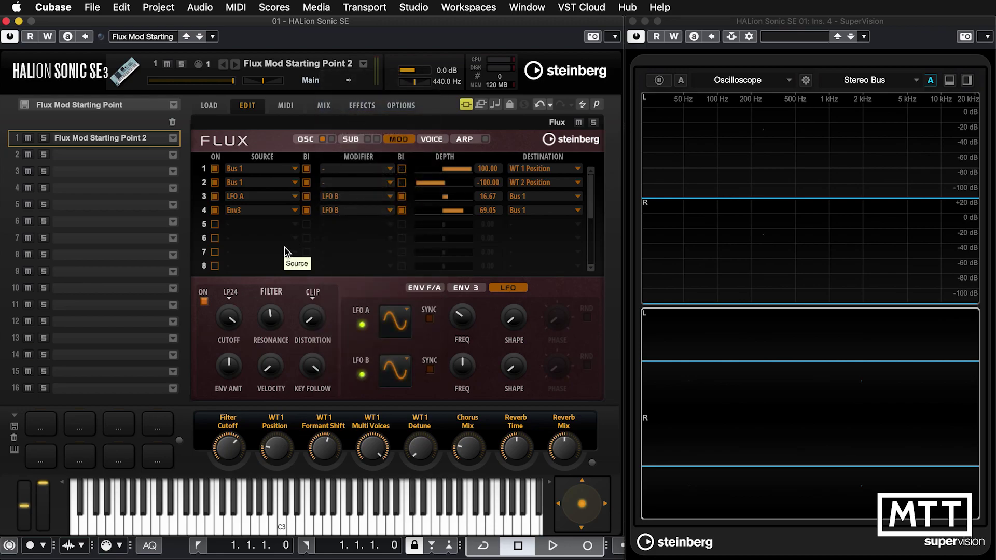
Give LFO B a Pulse waveform and raise its shape to around the middle of the range
{"action": "left_click", "coordinate": [406, 371]}
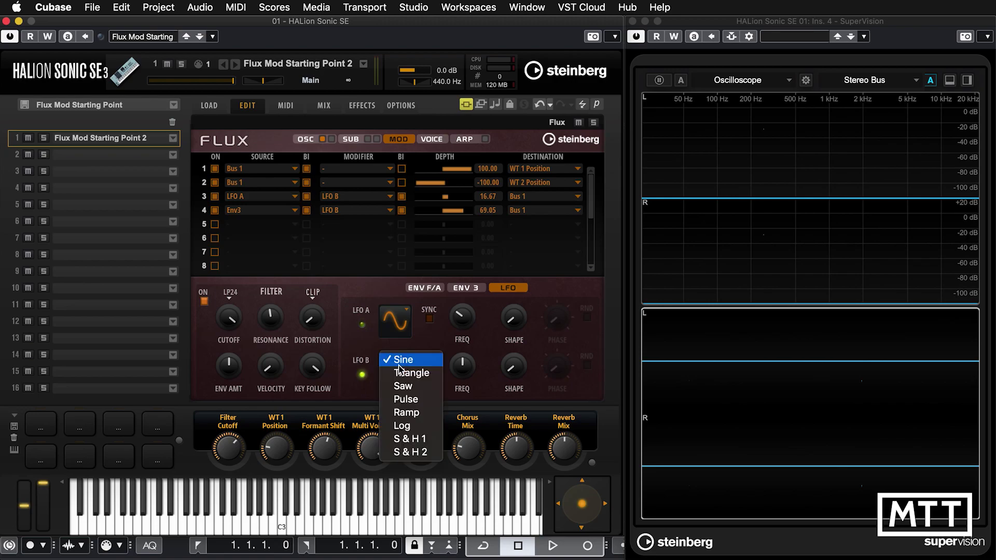
{"action": "left_click", "coordinate": [406, 399]}
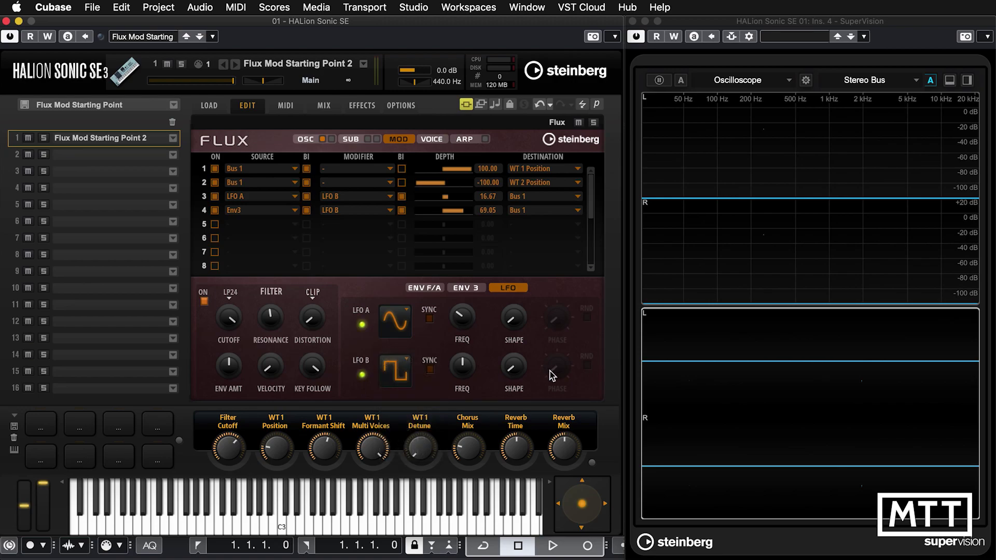
{"action": "left_click_drag", "start_coordinate": [512, 377], "coordinate": [523, 315]}
Make the LFO B modifiers of matrix rows 3 and 4 unipolar
{"action": "left_click", "coordinate": [402, 196]}
{"action": "left_click", "coordinate": [402, 210]}
Try LFO B frequencies of 0.46 Hz and about 8 Hz, and bring the rate back to around mid-range
{"action": "mouse_move", "coordinate": [471, 370]}
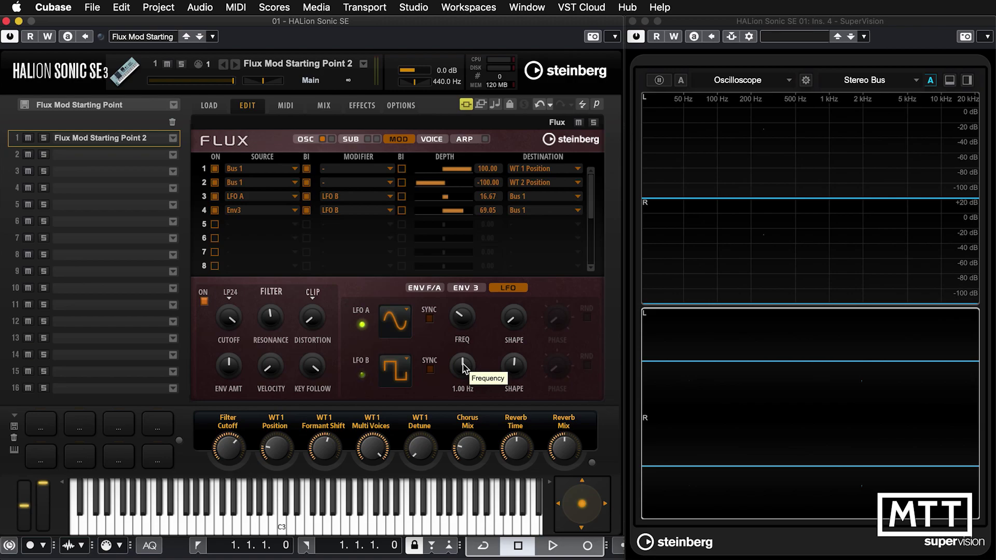
{"action": "left_click_drag", "start_coordinate": [463, 367], "coordinate": [458, 375]}
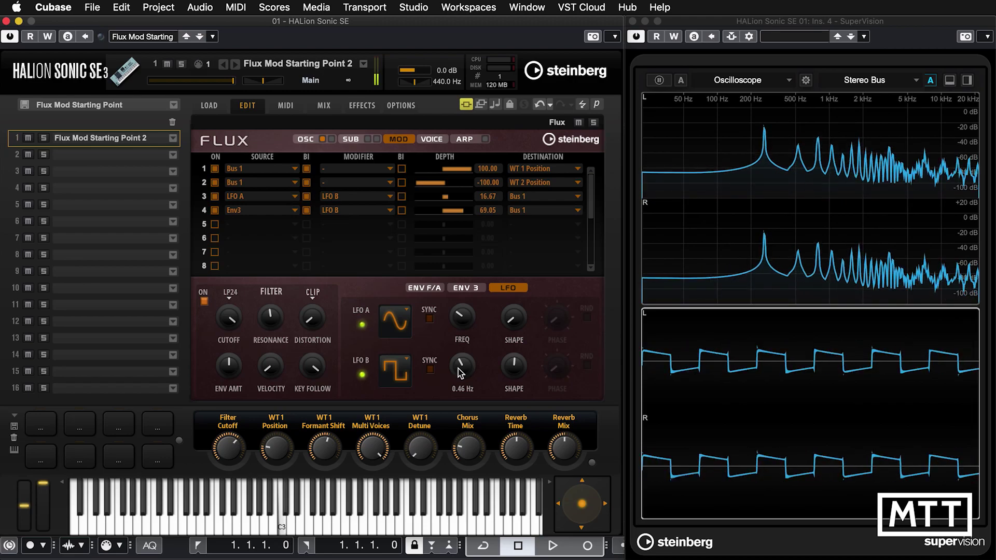
{"action": "left_click_drag", "start_coordinate": [458, 368], "coordinate": [465, 338]}
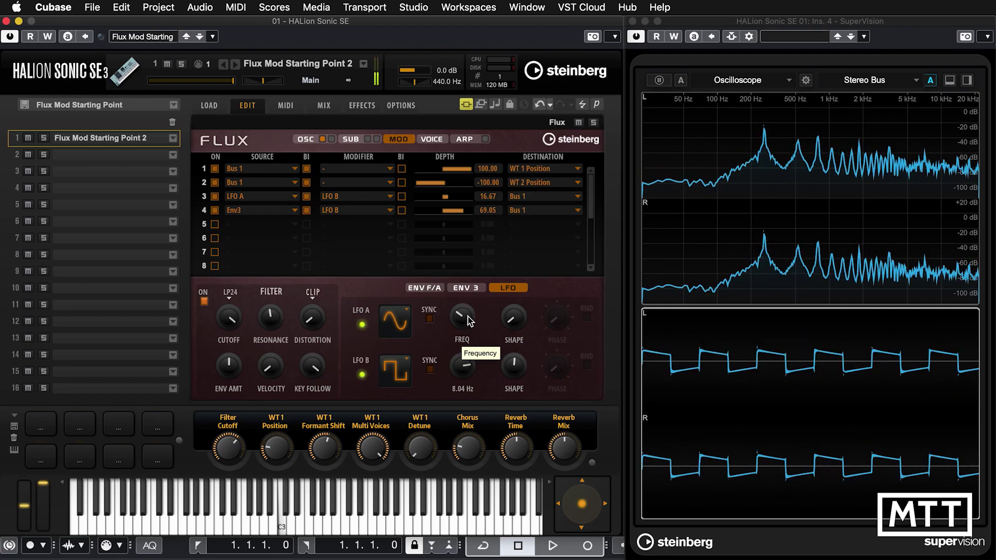
{"action": "left_click_drag", "start_coordinate": [467, 316], "coordinate": [457, 353]}
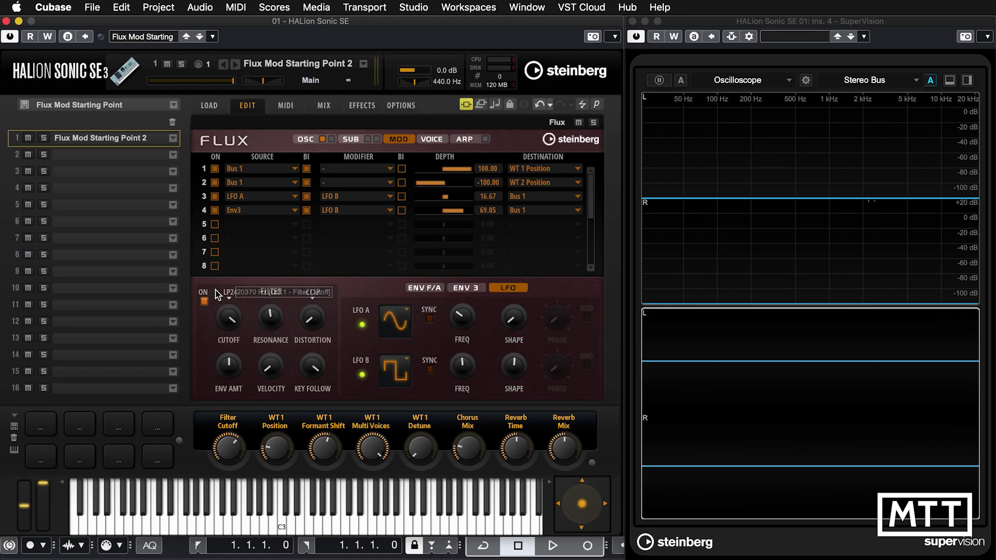
Display the filter and amp envelopes and enable matrix row 5 with Filter Envelope as its source
{"action": "left_click", "coordinate": [425, 288]}
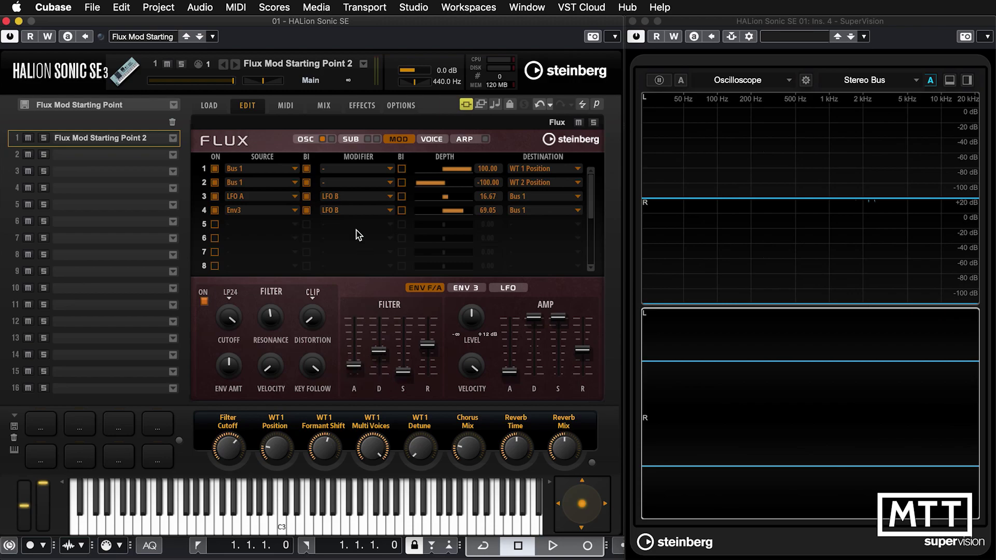
{"action": "left_click", "coordinate": [214, 224]}
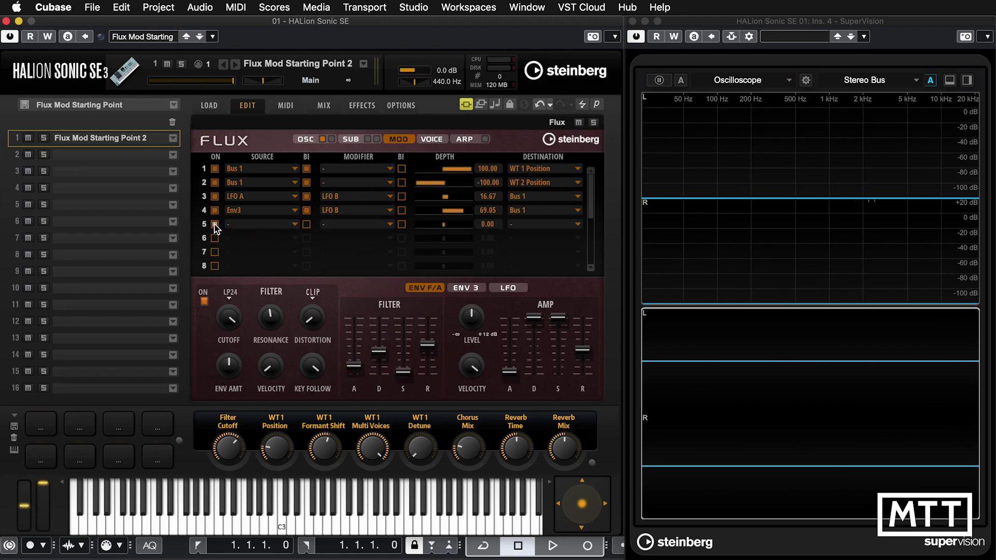
{"action": "left_click", "coordinate": [294, 227]}
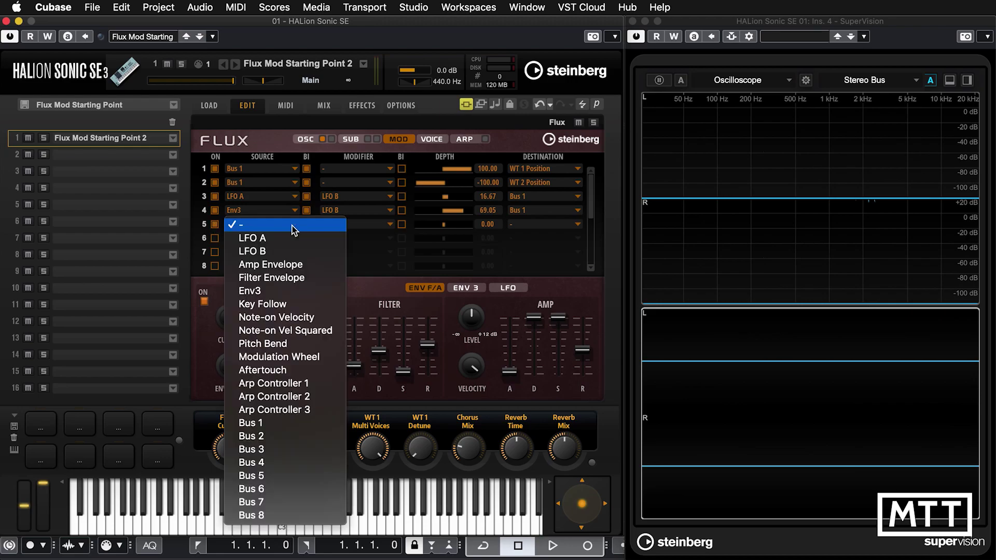
{"action": "left_click", "coordinate": [288, 278]}
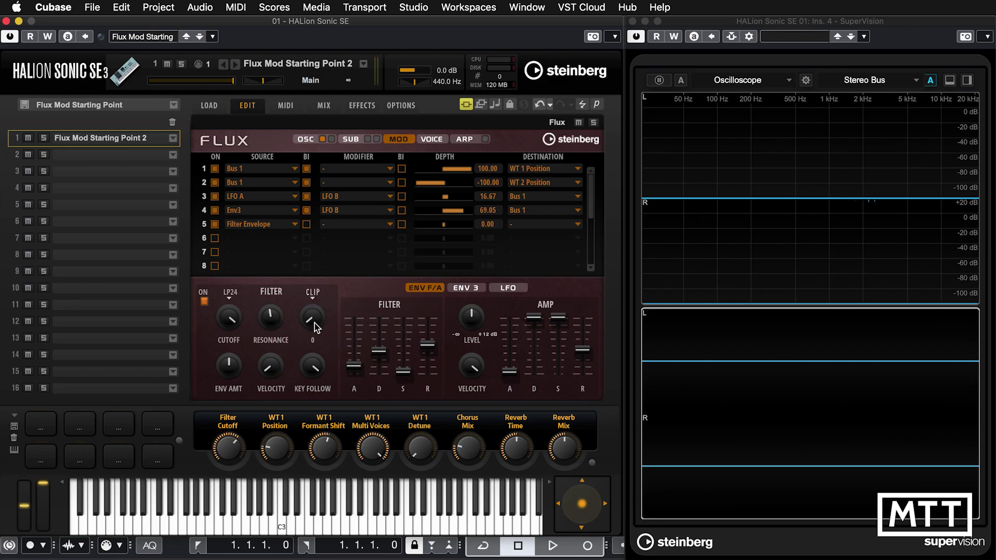
Raise the filter envelope's attack slightly and reduce its decay time to about -44.3
{"action": "mouse_move", "coordinate": [357, 368]}
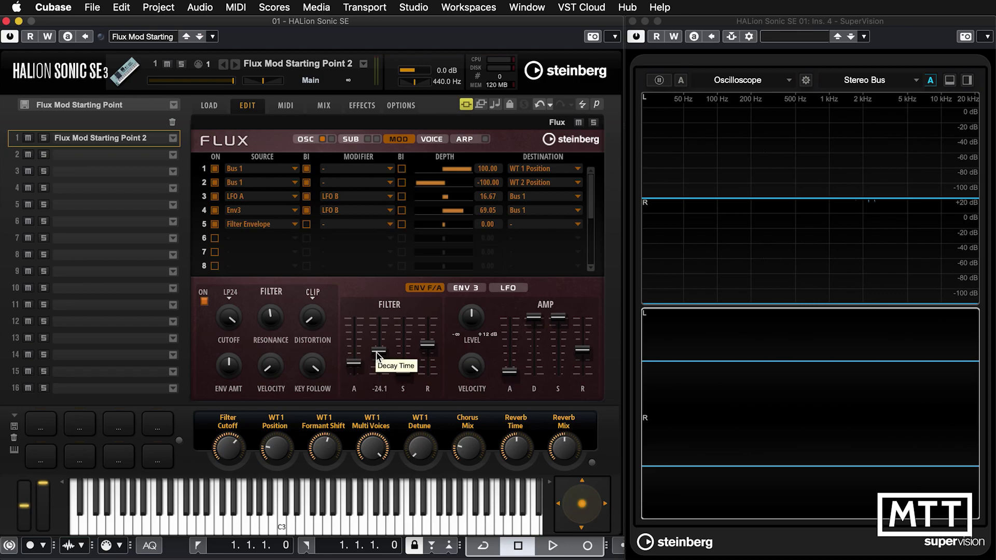
{"action": "left_click_drag", "start_coordinate": [378, 352], "coordinate": [378, 356]}
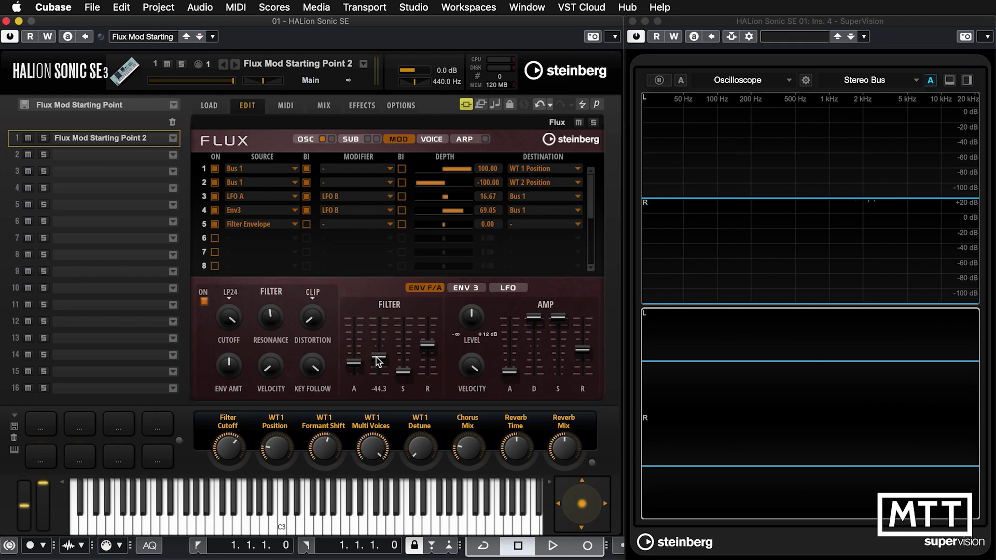
Route the Filter Envelope row to Distortion and raise the filter distortion to about 13
{"action": "left_click", "coordinate": [528, 225]}
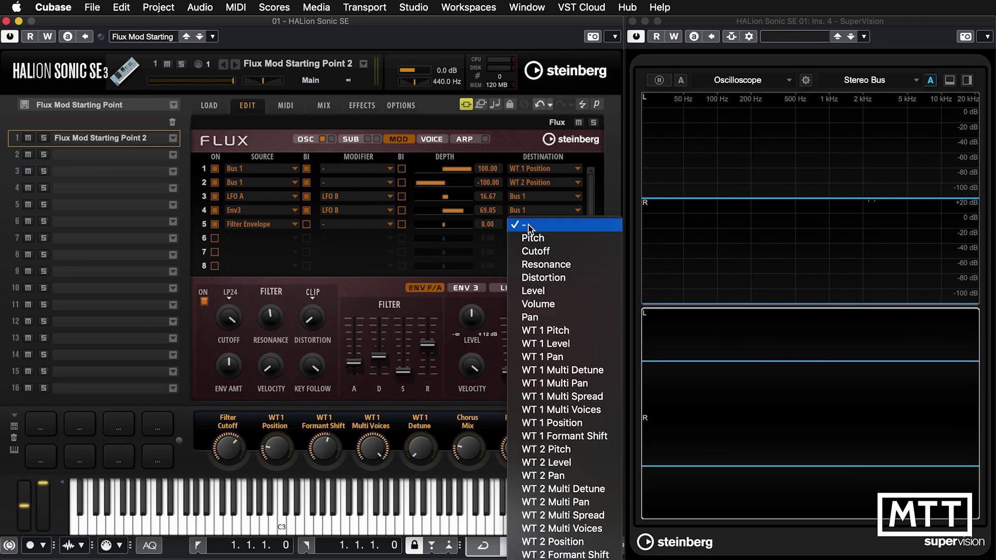
{"action": "left_click", "coordinate": [544, 278]}
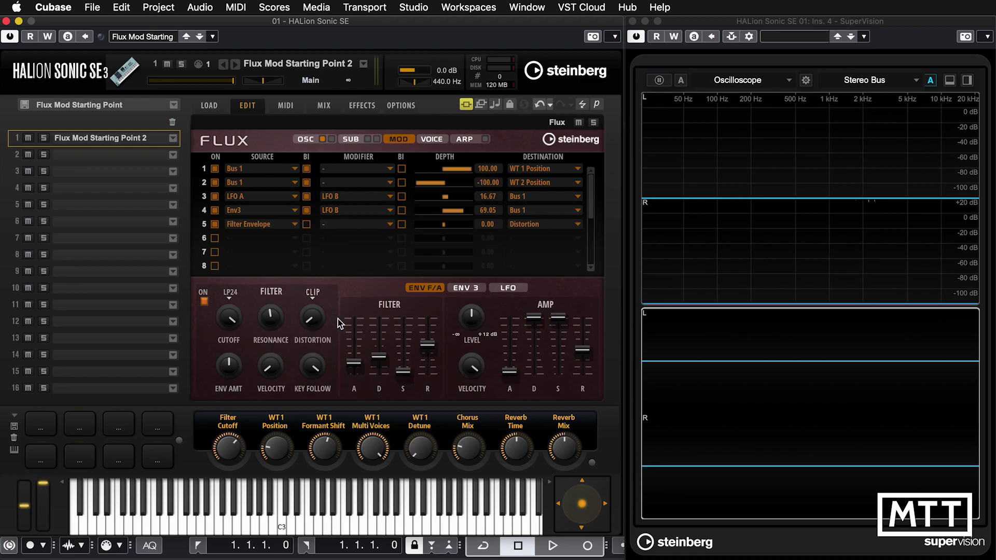
{"action": "left_click_drag", "start_coordinate": [319, 317], "coordinate": [311, 313]}
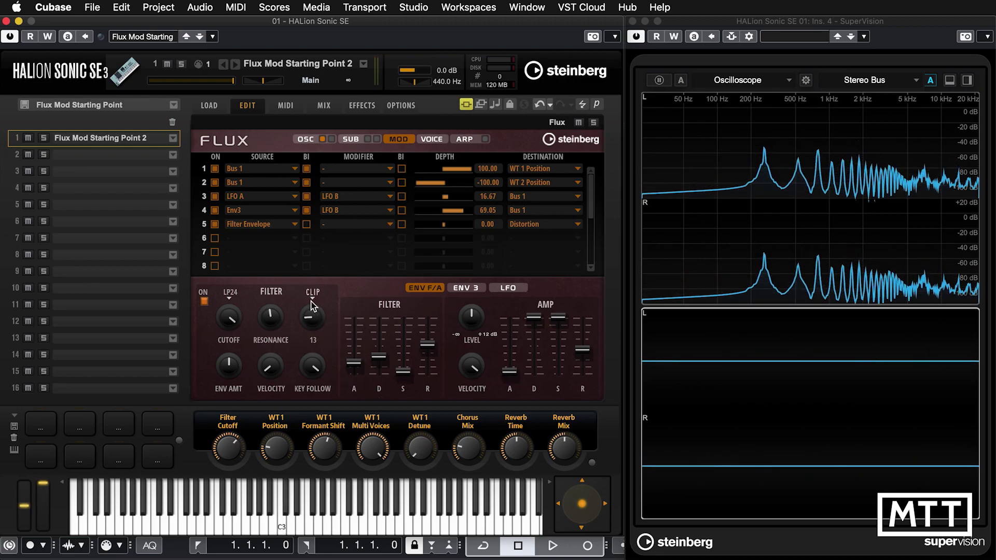
Remove the LFO B modifiers from the LFO A and Env3 rows of the modulation matrix
{"action": "left_click", "coordinate": [390, 196]}
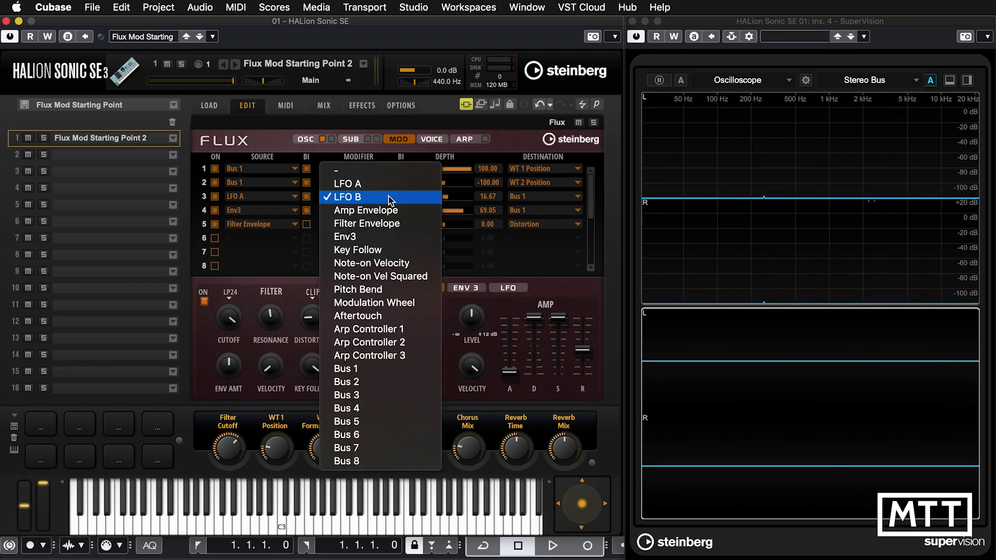
{"action": "left_click", "coordinate": [358, 170]}
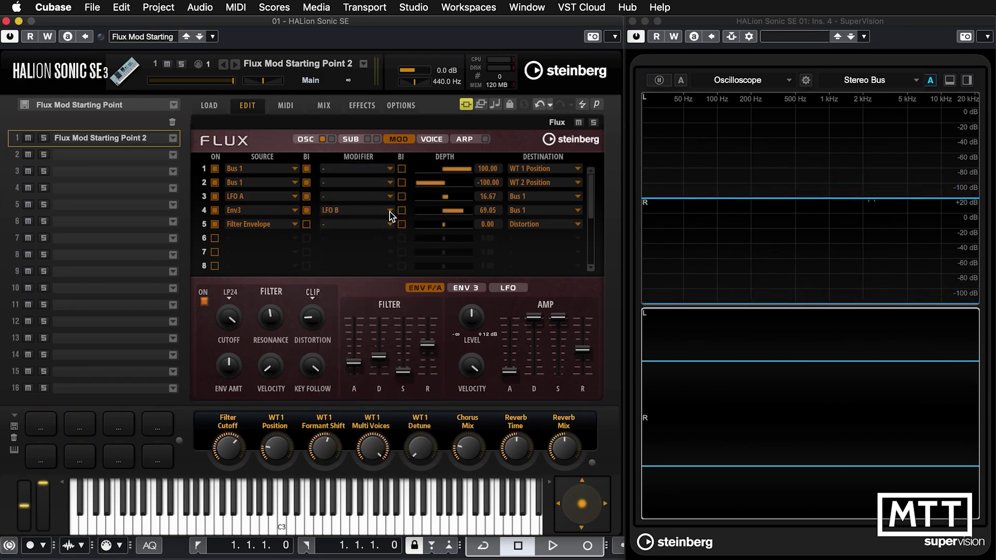
{"action": "left_click", "coordinate": [390, 210]}
{"action": "left_click", "coordinate": [349, 186]}
Set the Filter Envelope row's depth to 100 and raise the filter distortion slightly above 19
{"action": "left_click_drag", "start_coordinate": [447, 225], "coordinate": [477, 231]}
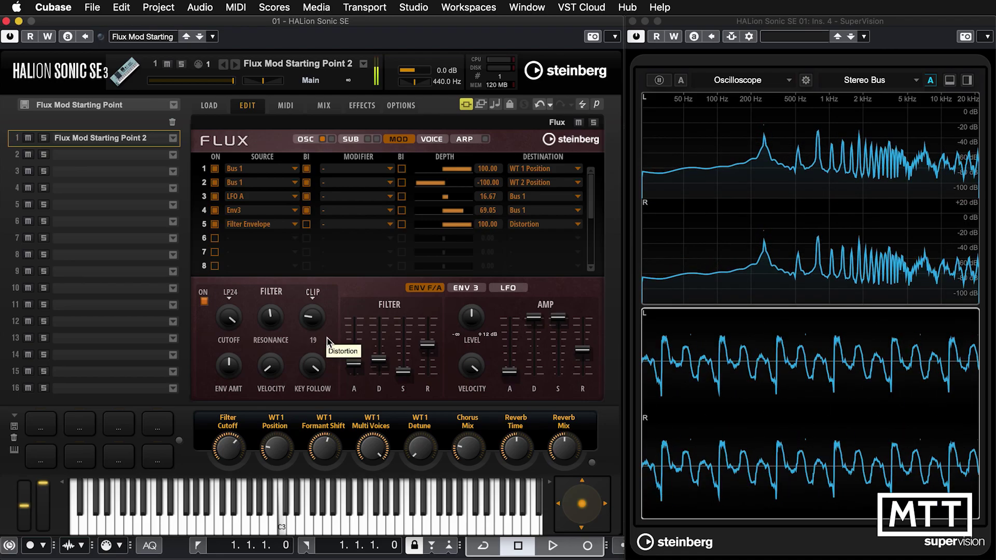
{"action": "left_click_drag", "start_coordinate": [316, 322], "coordinate": [315, 319]}
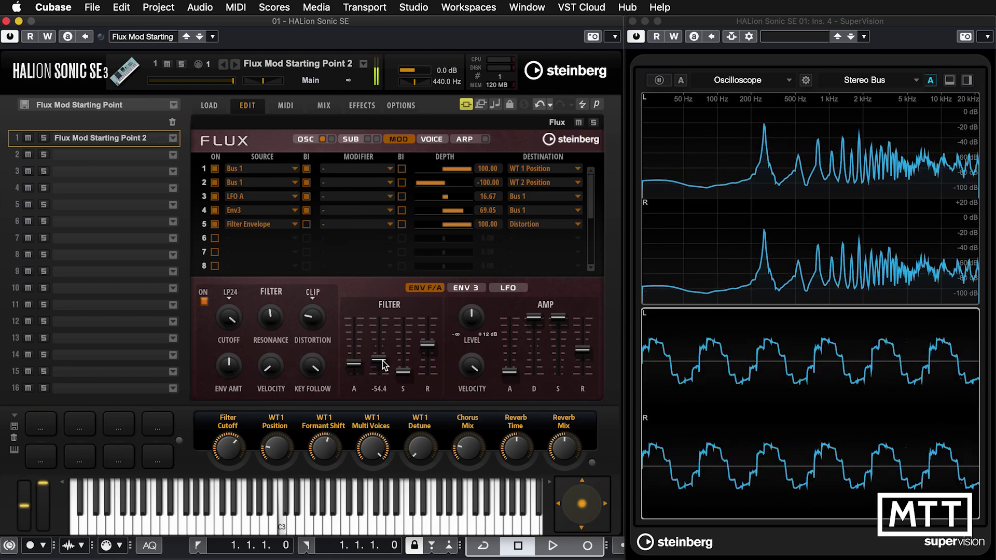
Set the filter envelope's attack to its minimum and its decay to about -26.6
{"action": "left_click_drag", "start_coordinate": [379, 359], "coordinate": [381, 338]}
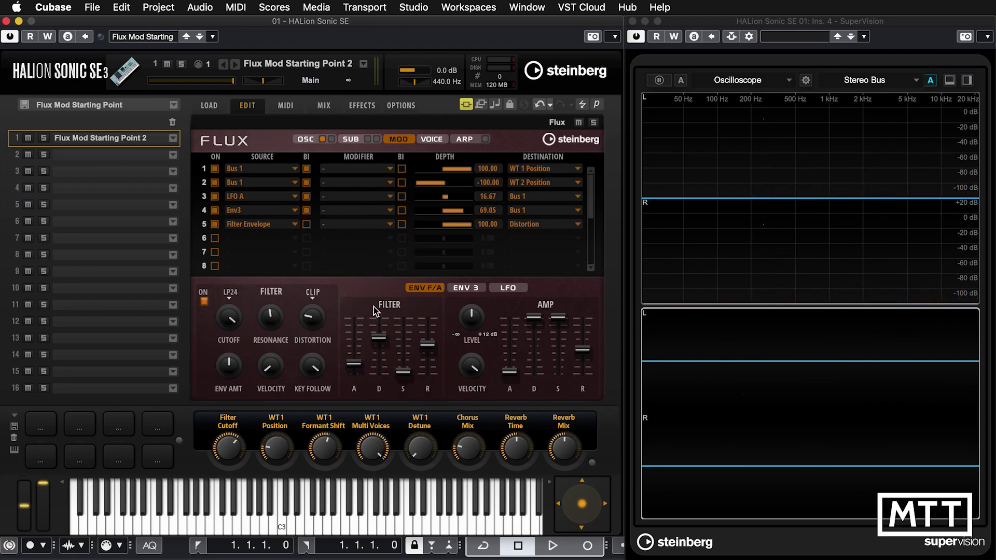
{"action": "left_click_drag", "start_coordinate": [354, 364], "coordinate": [351, 380]}
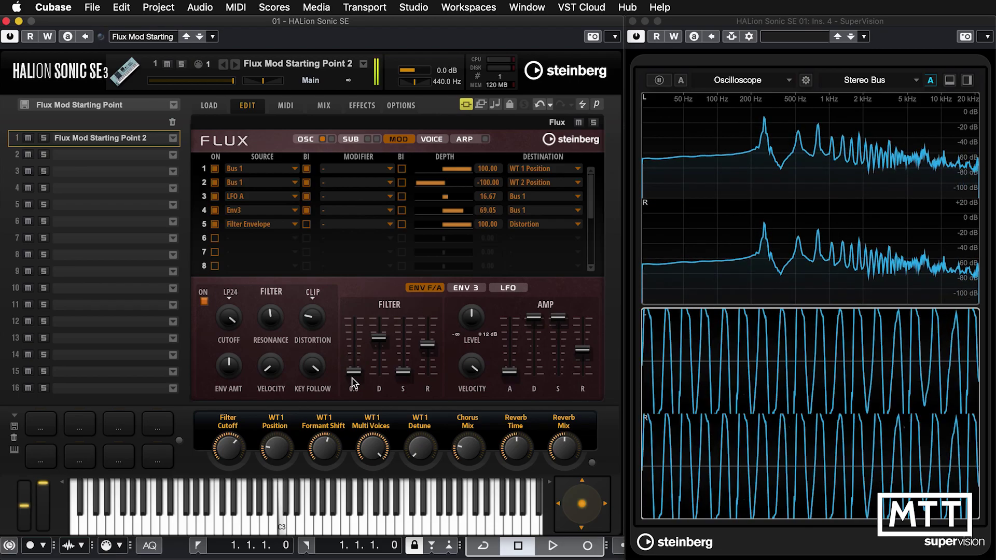
{"action": "mouse_move", "coordinate": [379, 338]}
{"action": "left_mouse_down"}
{"action": "mouse_move", "coordinate": [377, 381]}
{"action": "mouse_move", "coordinate": [379, 352]}
{"action": "left_mouse_up"}
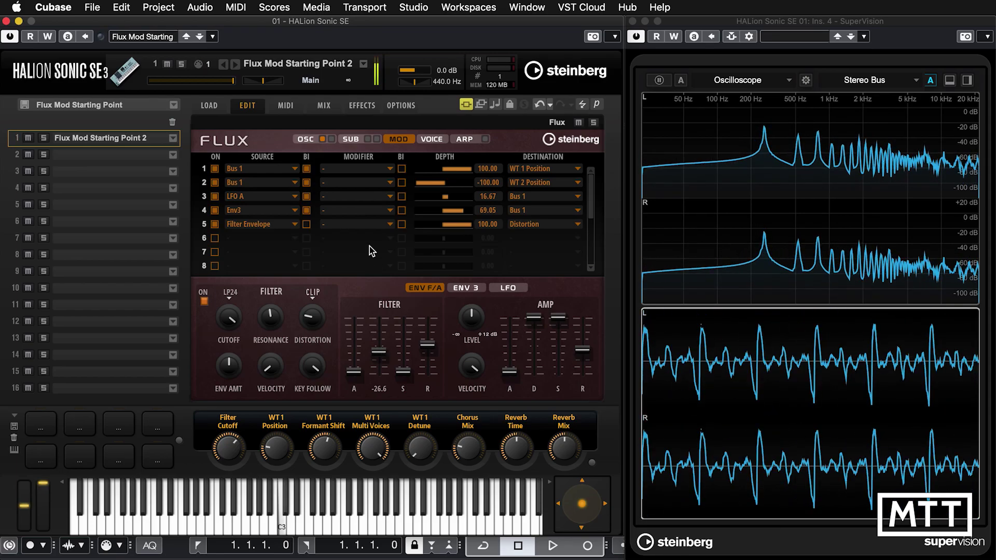
Switch the Filter Envelope to Distortion row off and on repeatedly to compare the sound with and without it
{"action": "left_click", "coordinate": [215, 224]}
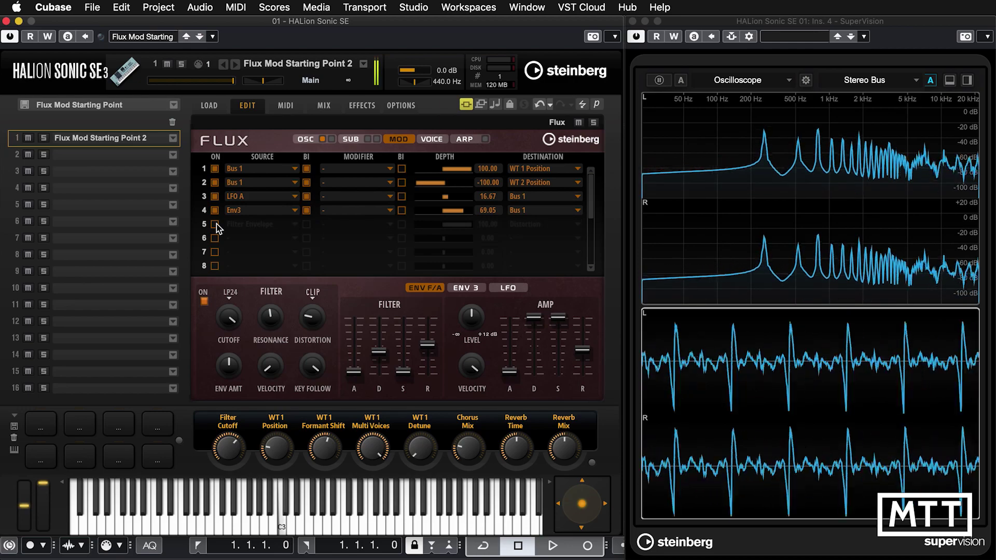
{"action": "left_click", "coordinate": [215, 224]}
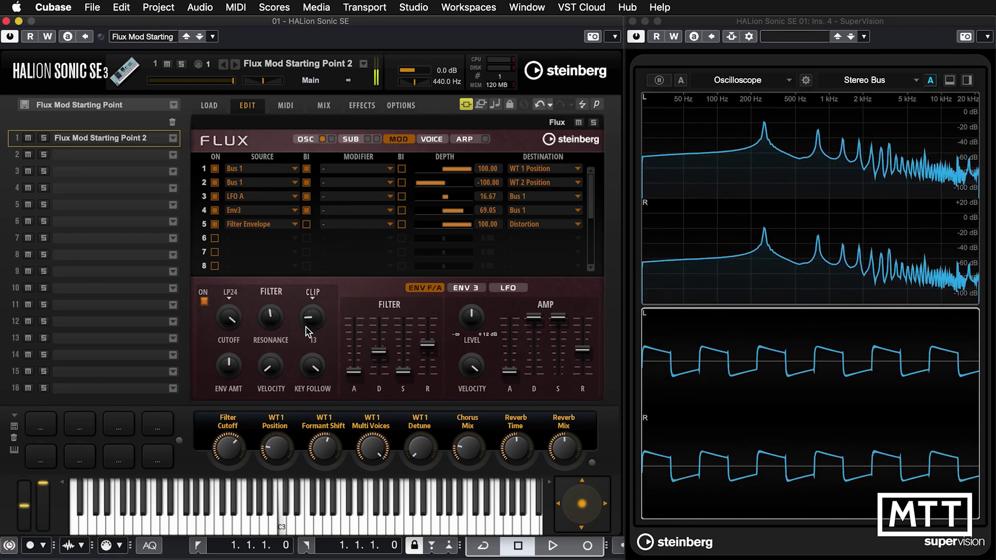
{"action": "left_click", "coordinate": [213, 224]}
{"action": "left_click", "coordinate": [214, 225]}
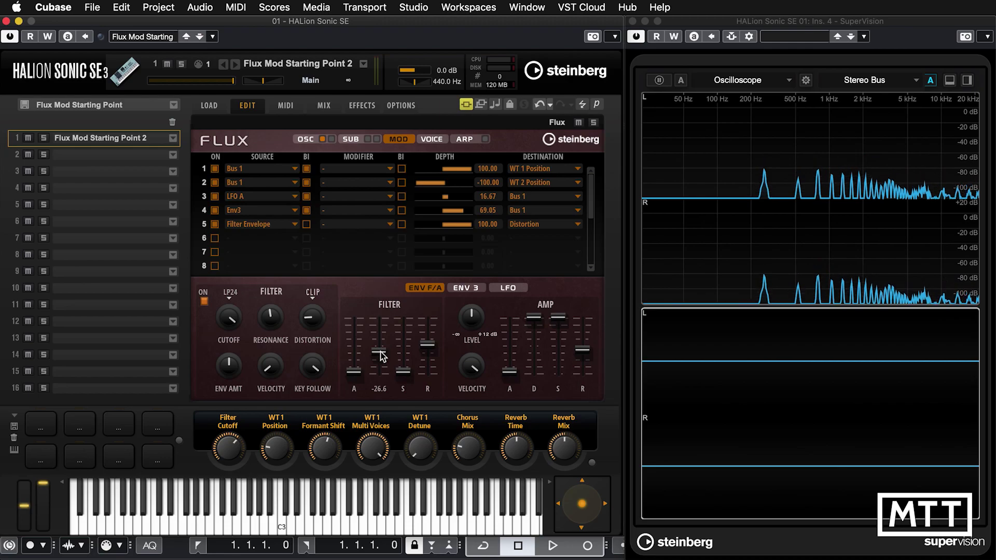
Lower the filter envelope's decay slightly
{"action": "left_click_drag", "start_coordinate": [379, 351], "coordinate": [381, 358]}
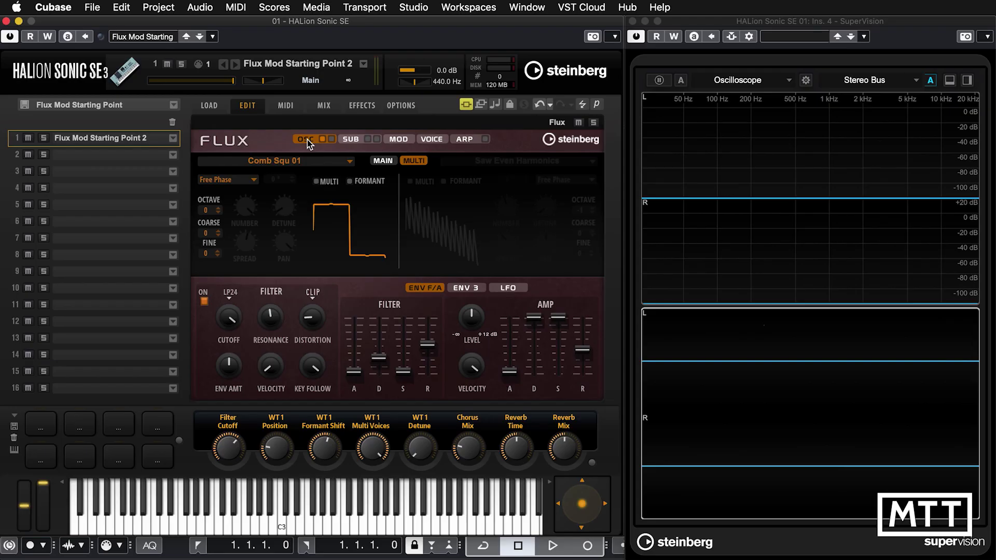
Enable Multi mode on both wavetable oscillators, and switch on the second oscillator and the sub oscillator
{"action": "left_click", "coordinate": [317, 181]}
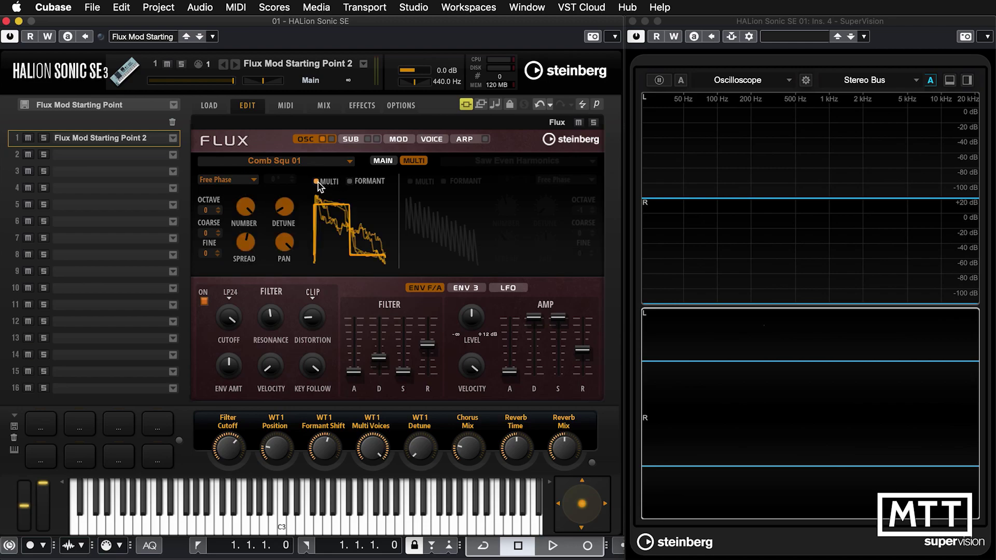
{"action": "left_click", "coordinate": [332, 139]}
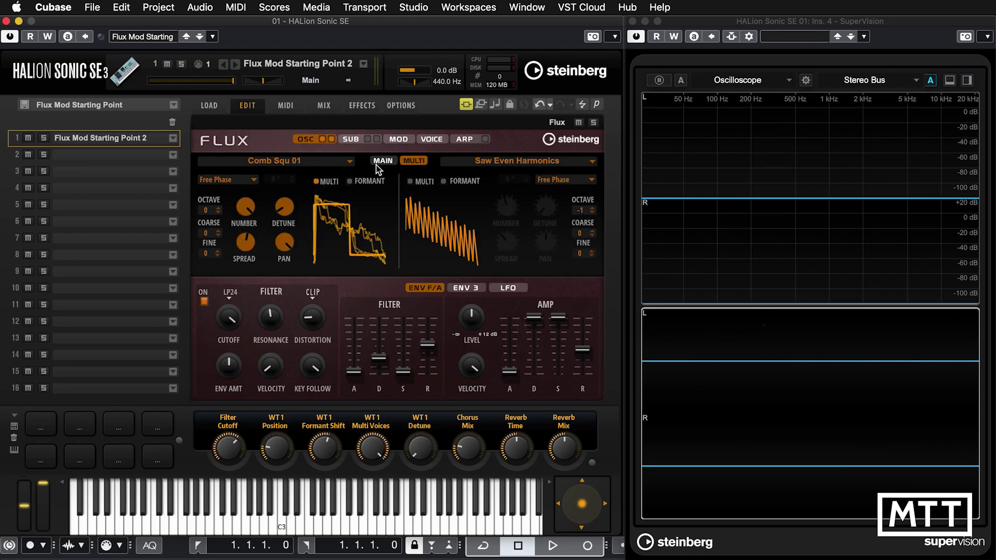
{"action": "left_click", "coordinate": [411, 181]}
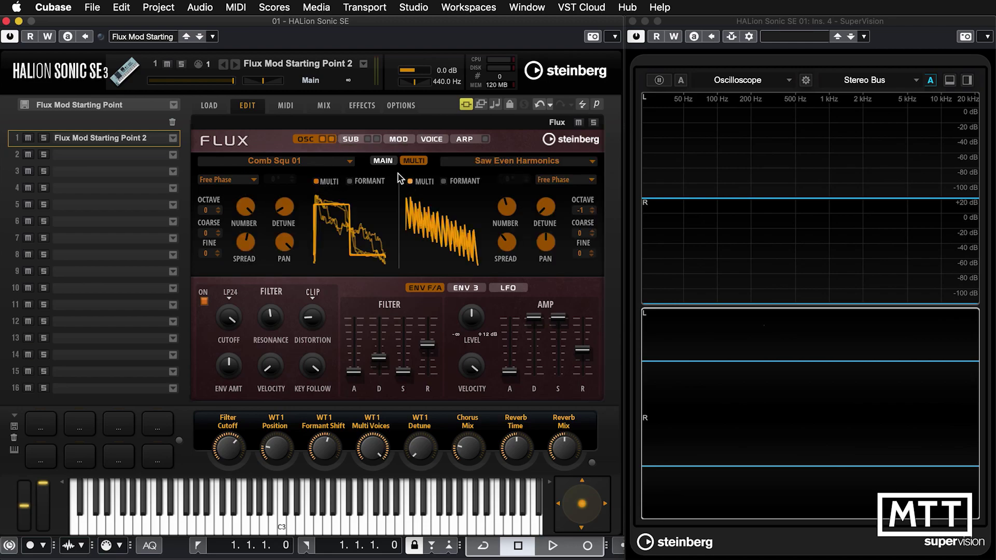
{"action": "left_click", "coordinate": [368, 140]}
Open the modifier choices for a Bus 1 row in the modulation matrix
{"action": "left_click", "coordinate": [397, 142]}
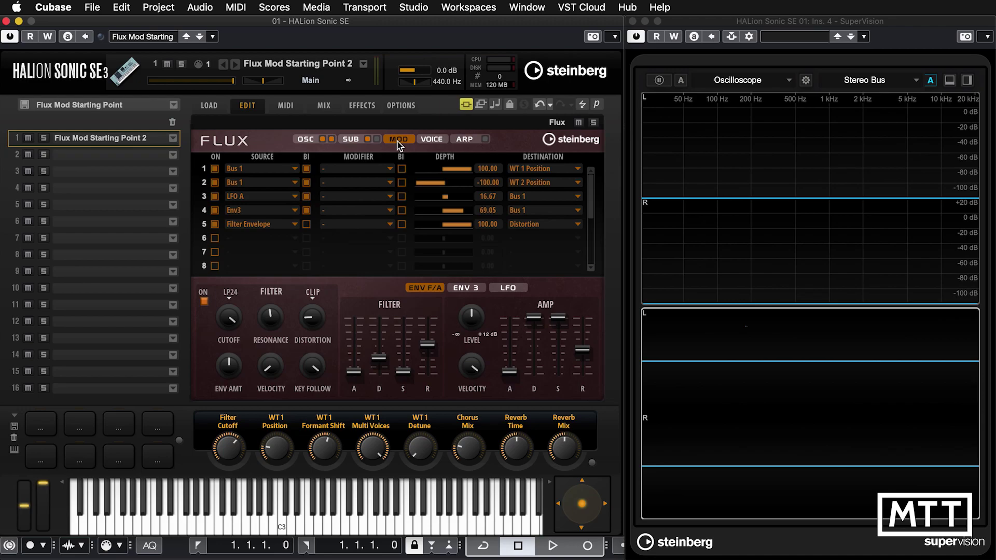
{"action": "left_click", "coordinate": [371, 179]}
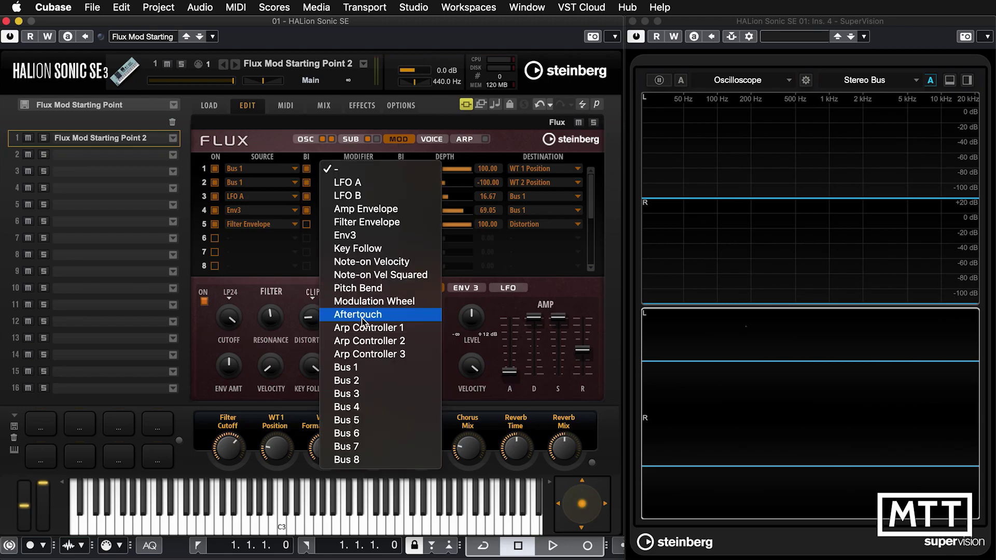